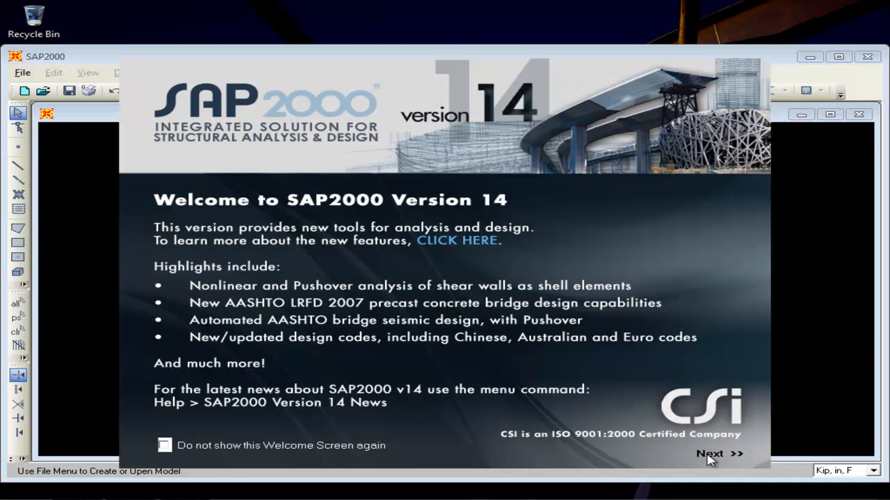
- Dismiss the welcome screen and the tip of the day, and maximize the application and its empty model window
{"action": "left_click", "coordinate": [709, 455]}
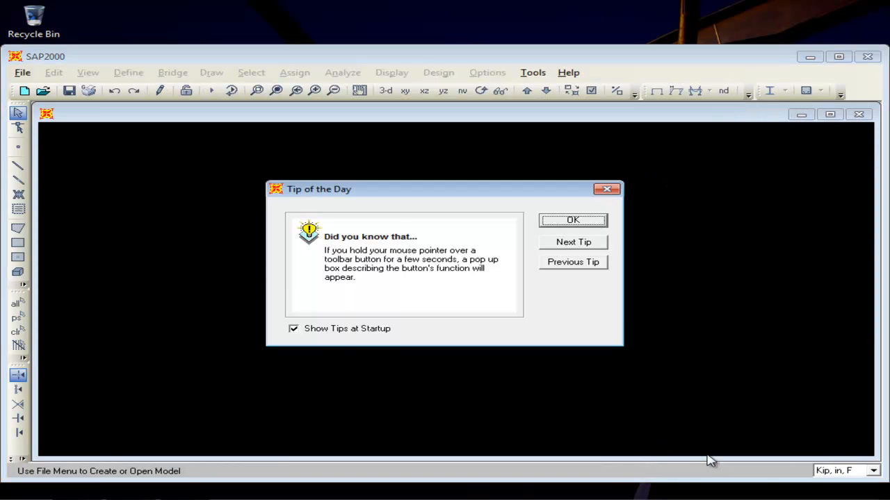
{"action": "left_click", "coordinate": [574, 221]}
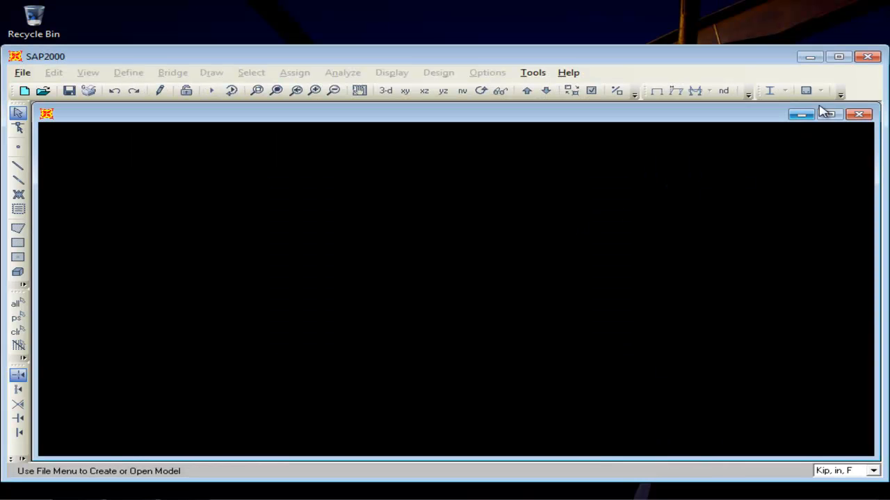
{"action": "left_click", "coordinate": [838, 57]}
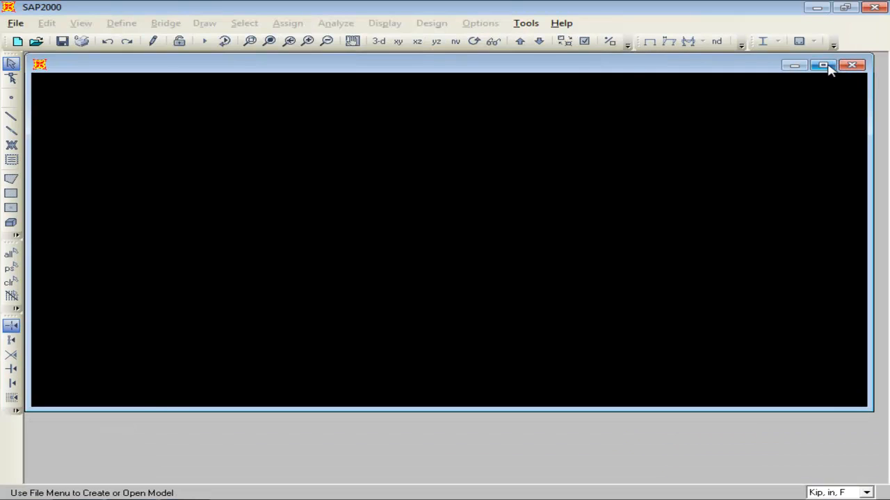
{"action": "left_click", "coordinate": [823, 65]}
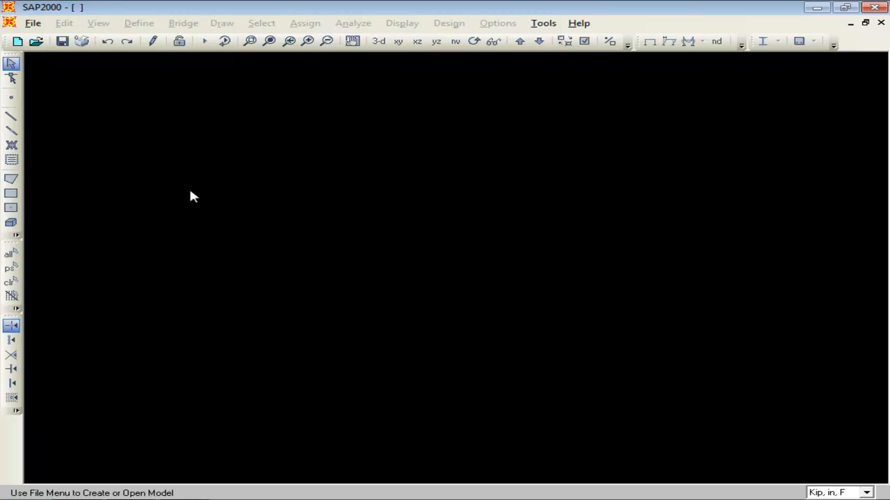
- Open the recent model 01 merencana gudang.SDB and maximize its 3-D view in the default 3D orientation
{"action": "left_click", "coordinate": [34, 24]}
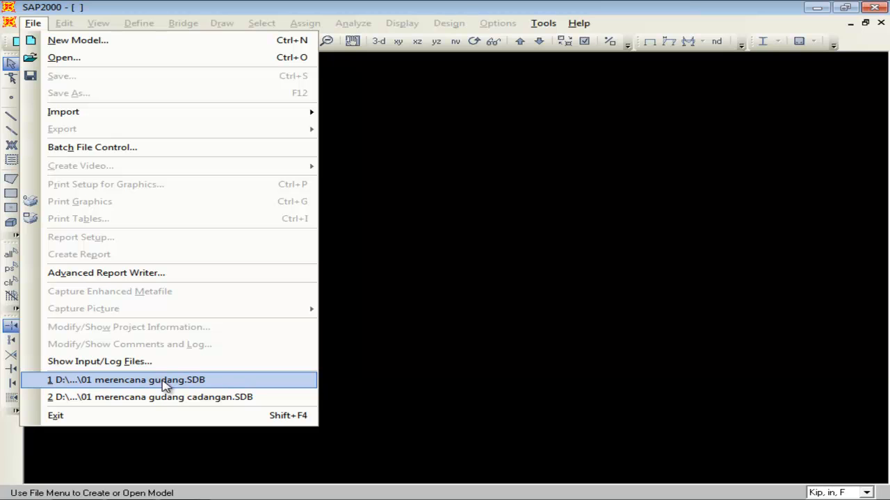
{"action": "left_click", "coordinate": [250, 386]}
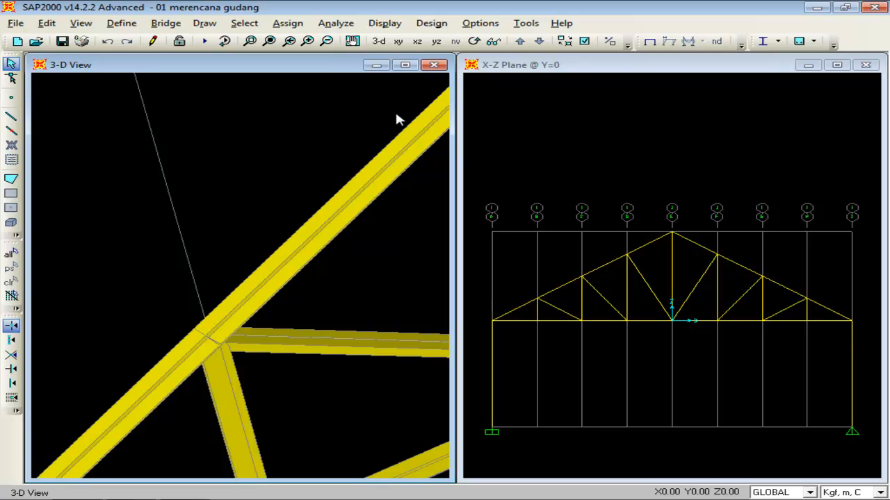
{"action": "left_click", "coordinate": [405, 65]}
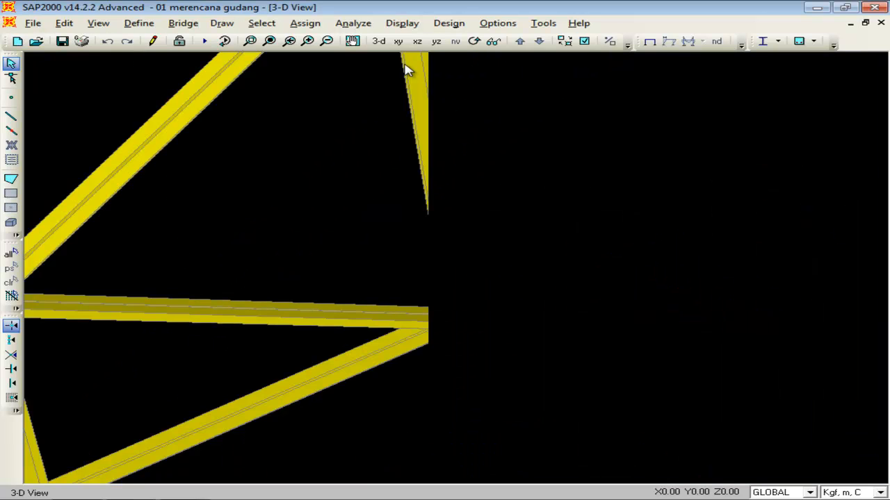
{"action": "left_click", "coordinate": [380, 43]}
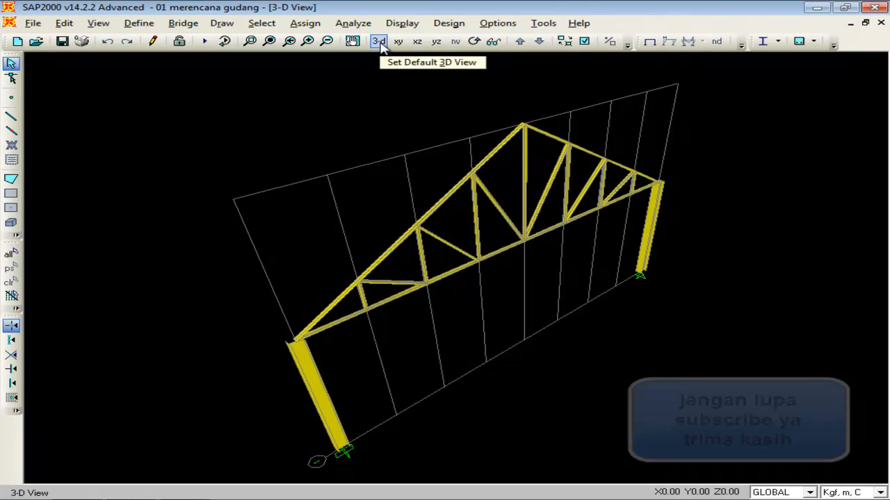
- Switch to the X-Z plane view and turn off Extrude View and Fill Objects so members display as plain lines
{"action": "left_click", "coordinate": [417, 42]}
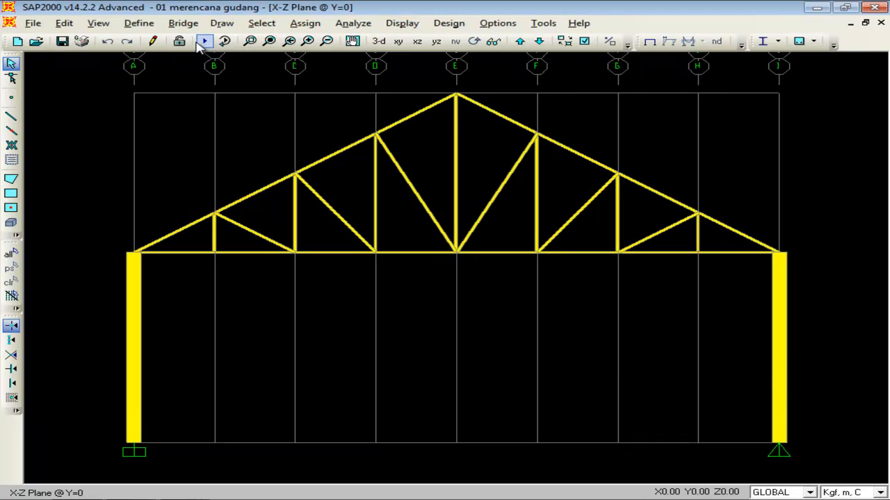
{"action": "left_click", "coordinate": [99, 25]}
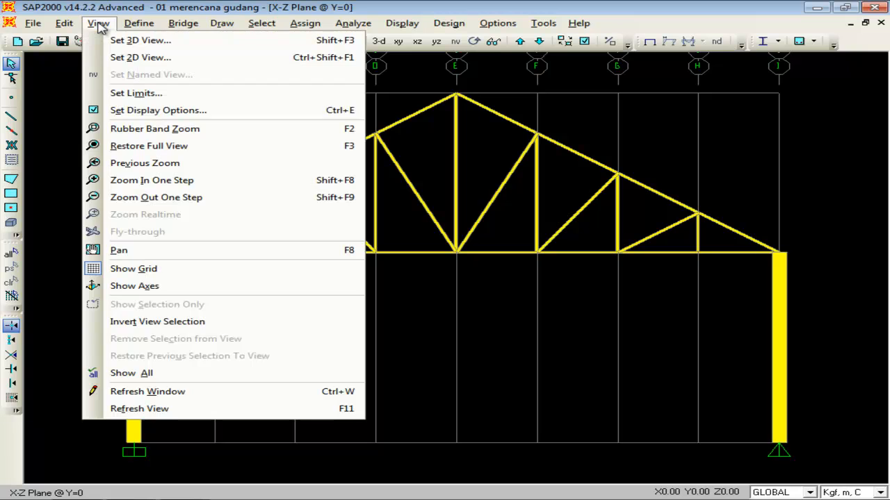
{"action": "left_click", "coordinate": [139, 111]}
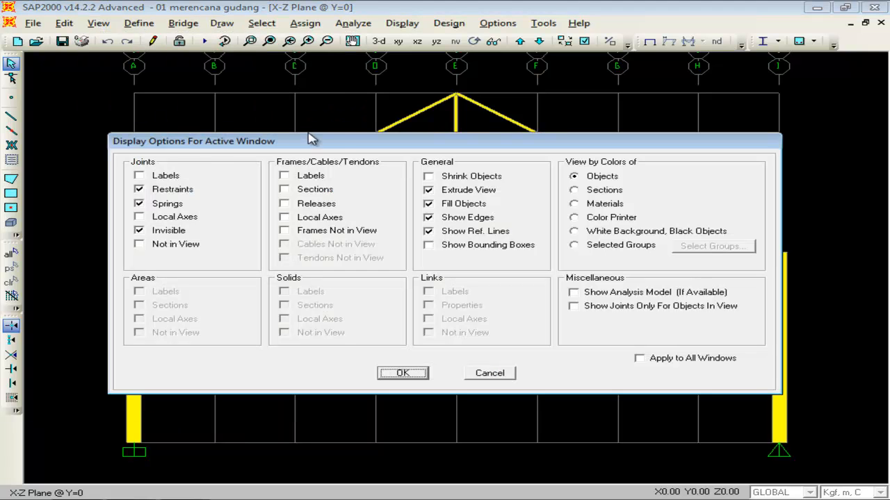
{"action": "left_click", "coordinate": [452, 190]}
{"action": "left_click", "coordinate": [456, 203]}
{"action": "left_click", "coordinate": [409, 374]}
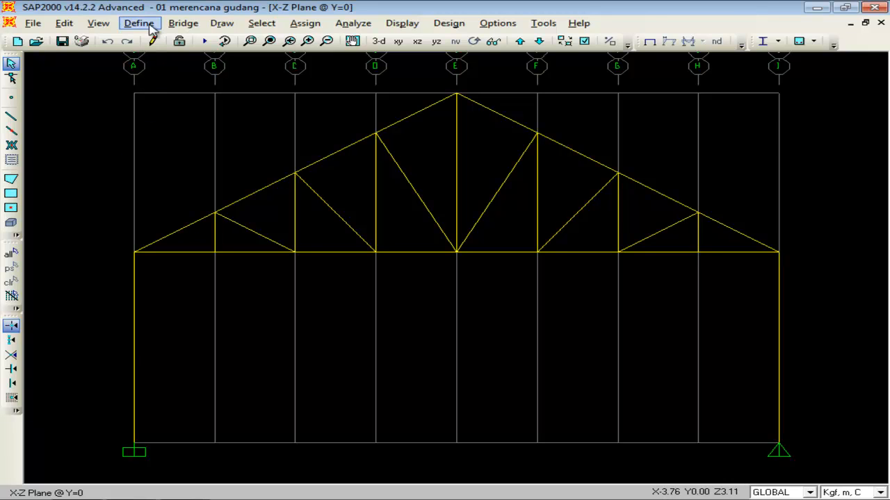
- Open the property data of the BAJA 34 material and switch its units to N, mm, C
{"action": "left_click", "coordinate": [149, 25]}
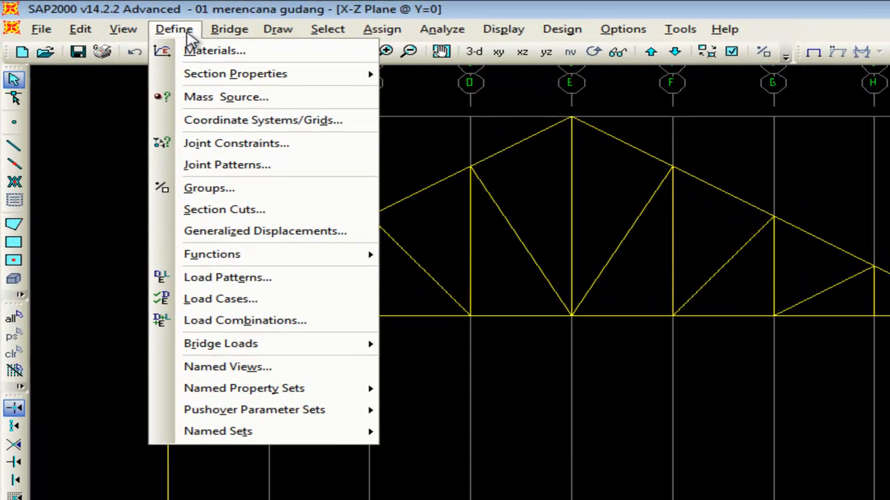
{"action": "left_click", "coordinate": [219, 55]}
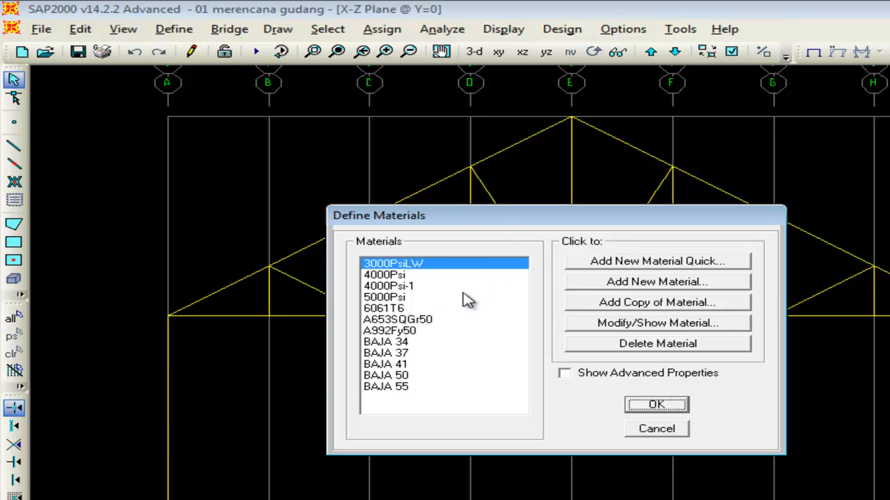
{"action": "left_click", "coordinate": [403, 343]}
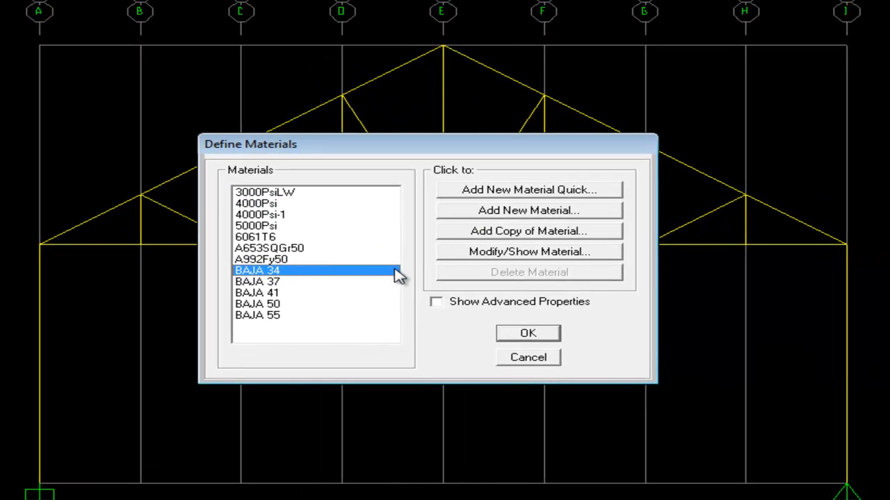
{"action": "left_click", "coordinate": [503, 257]}
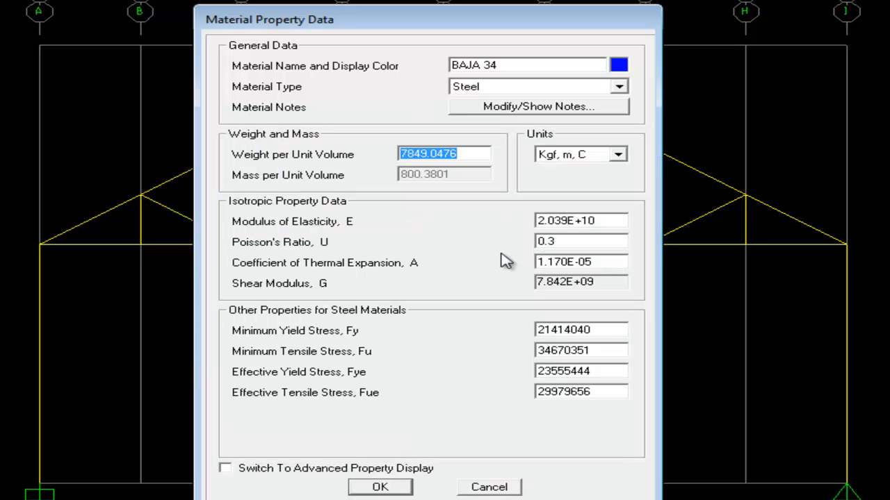
{"action": "left_click", "coordinate": [618, 155]}
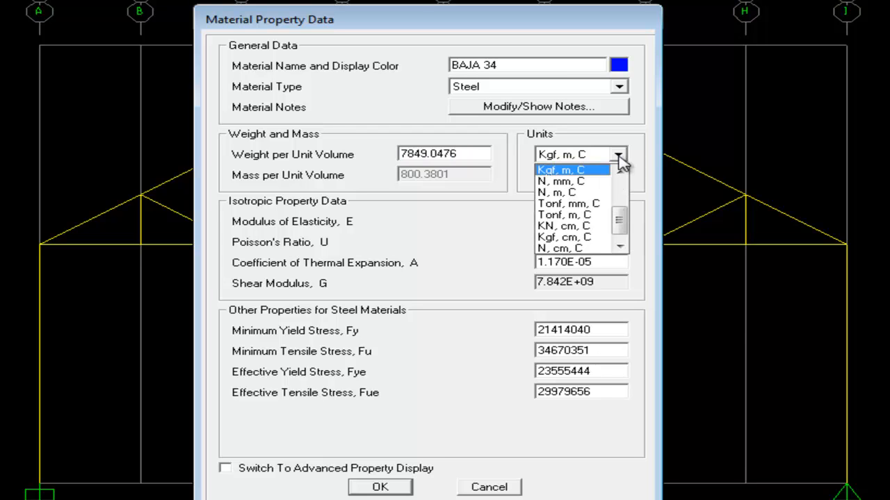
{"action": "left_click", "coordinate": [570, 181]}
- Review the minimum and effective yield and tensile stresses (Fy, Fu, Fye, Fue) of BAJA 34 and close its property data
{"action": "left_click", "coordinate": [568, 329]}
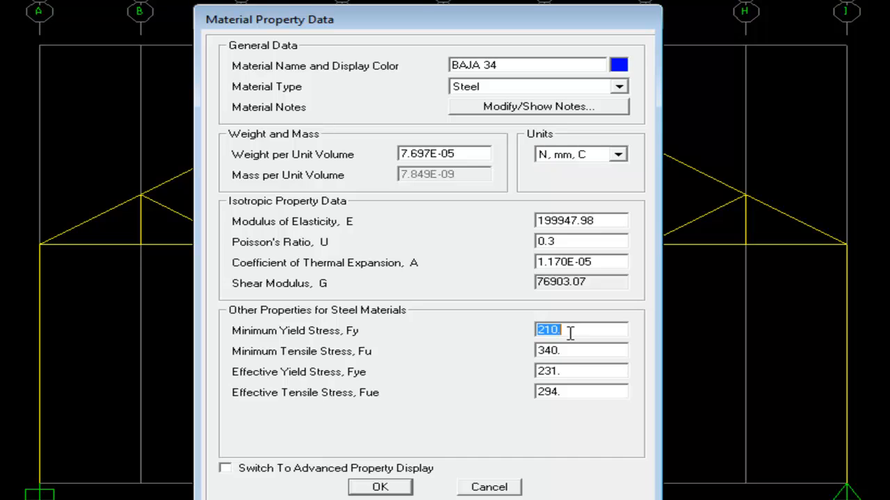
{"action": "left_click", "coordinate": [572, 351]}
{"action": "left_click", "coordinate": [573, 372]}
{"action": "left_click", "coordinate": [579, 329]}
{"action": "left_click", "coordinate": [576, 351]}
{"action": "left_click", "coordinate": [574, 372]}
{"action": "left_click", "coordinate": [569, 392]}
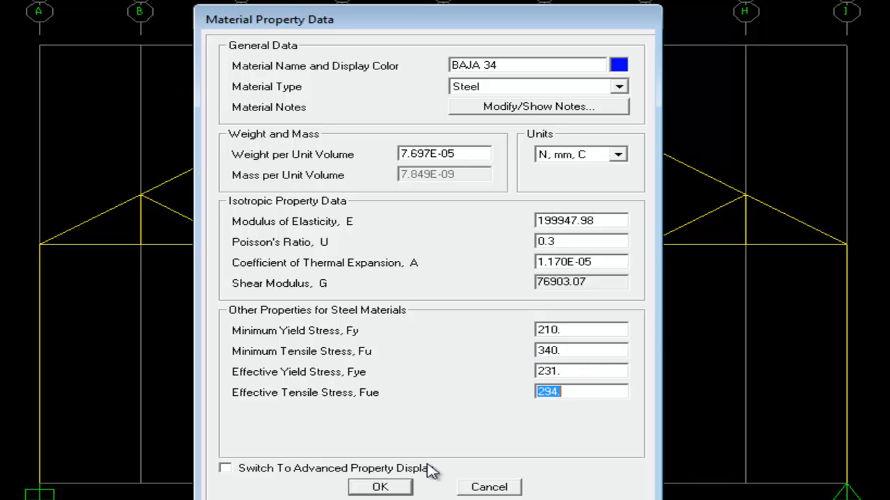
{"action": "left_click", "coordinate": [401, 487]}
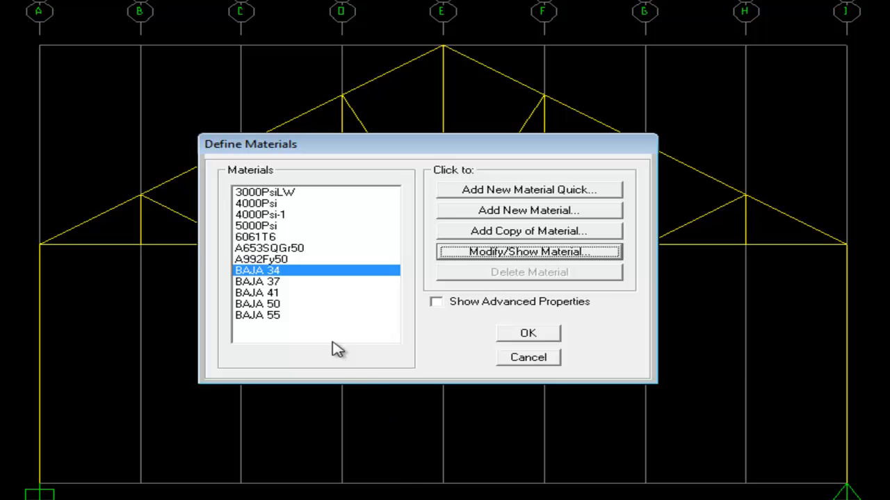
- Examine the yield and tensile stress values of the BAJA 37 material and leave its property data without changes
{"action": "left_click", "coordinate": [271, 281]}
{"action": "left_click", "coordinate": [533, 256]}
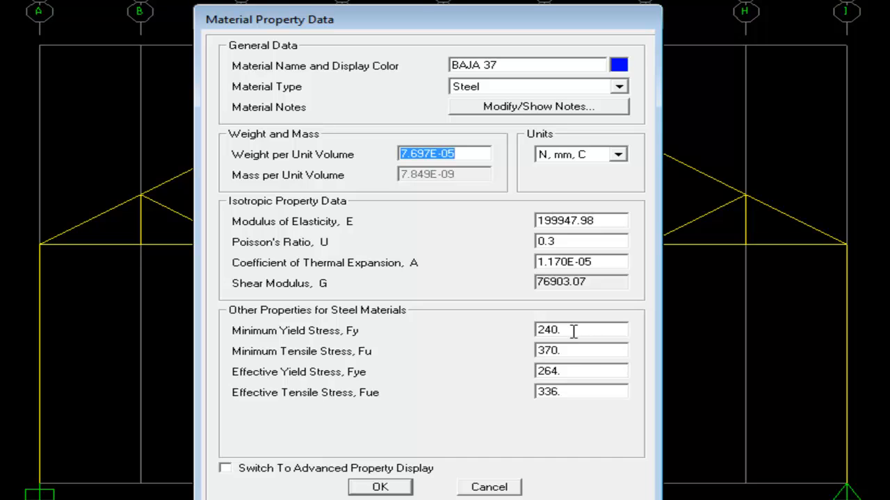
{"action": "left_click", "coordinate": [574, 332]}
{"action": "left_click", "coordinate": [568, 352]}
{"action": "left_click", "coordinate": [566, 372]}
{"action": "left_click", "coordinate": [565, 392]}
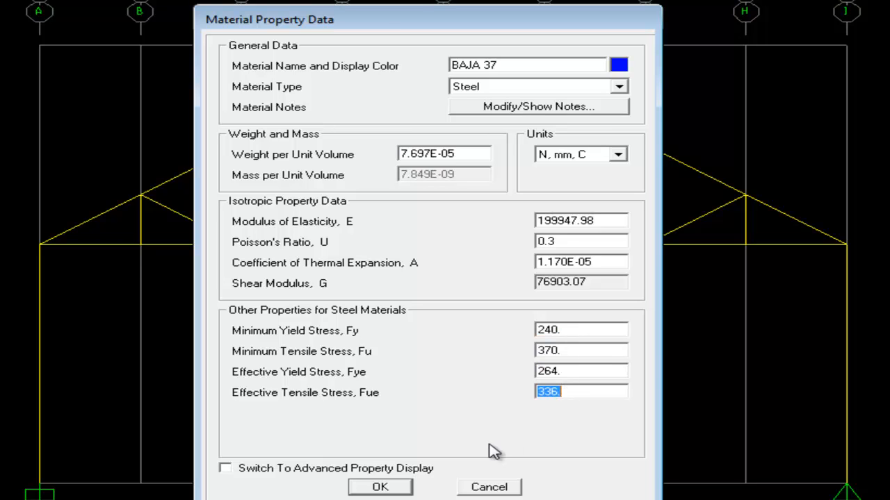
{"action": "left_click", "coordinate": [495, 490]}
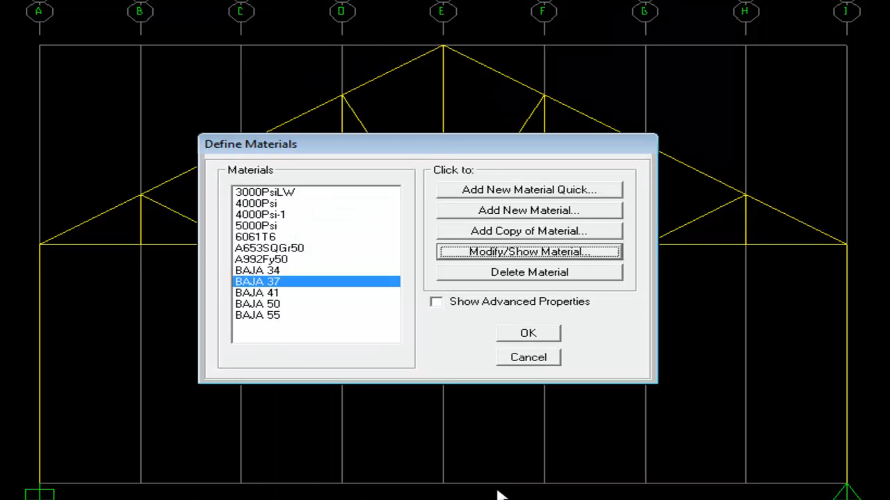
- Look through the remaining BAJA steel materials, inspect the BAJA 55 property data, and leave the material definitions without changes
{"action": "left_click", "coordinate": [270, 296]}
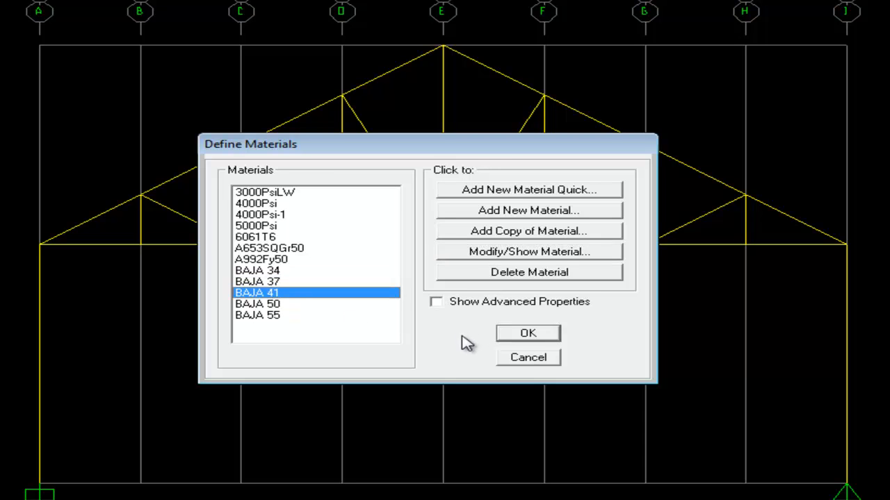
{"action": "left_click", "coordinate": [281, 271]}
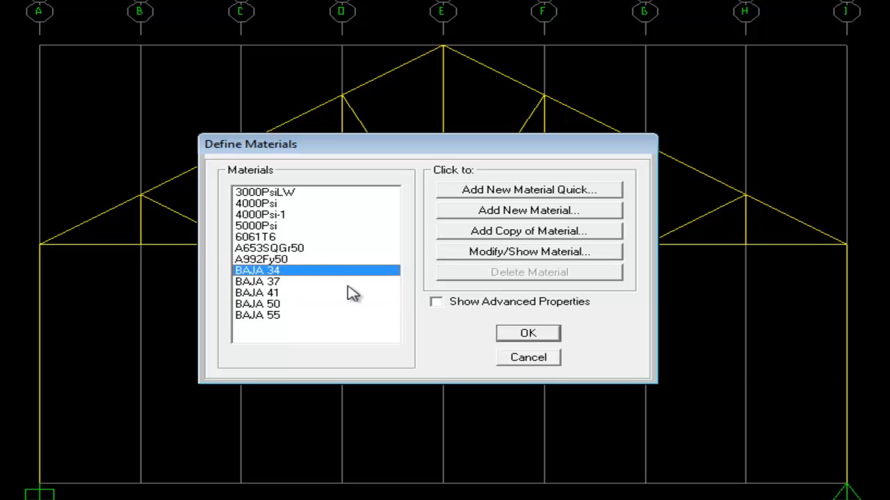
{"action": "left_click", "coordinate": [267, 317]}
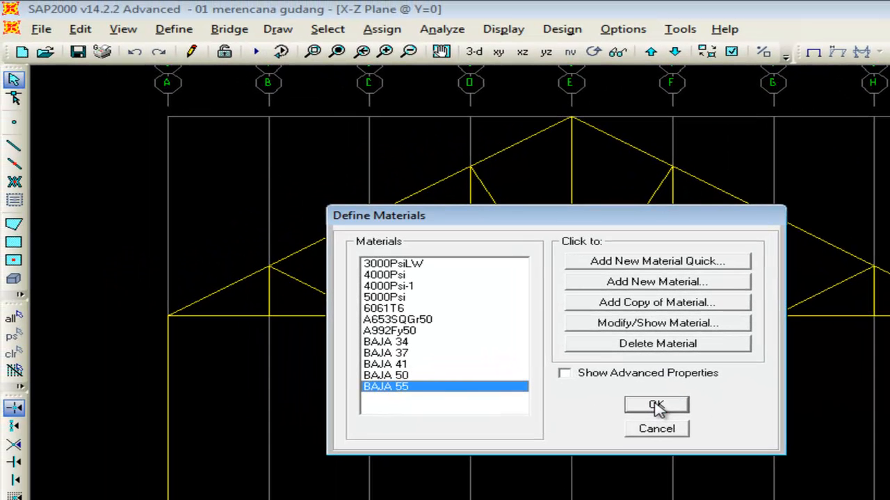
{"action": "left_click", "coordinate": [669, 325]}
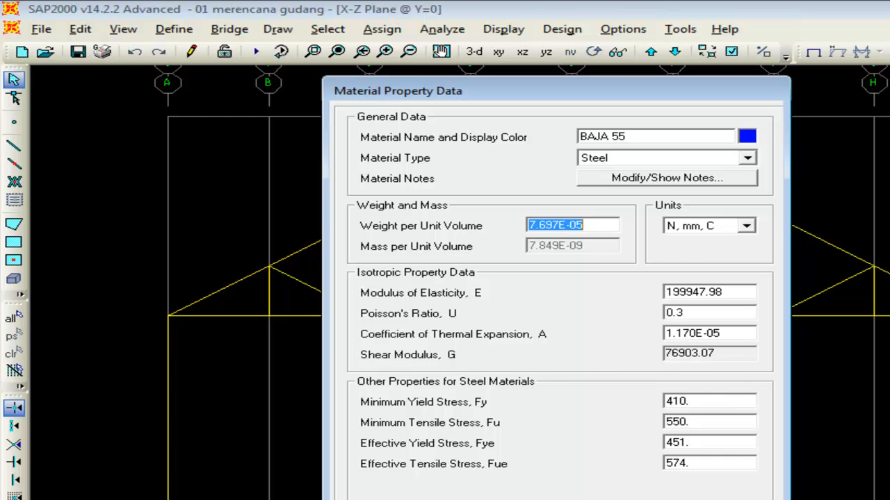
{"action": "left_click", "coordinate": [612, 499]}
{"action": "left_click", "coordinate": [660, 431]}
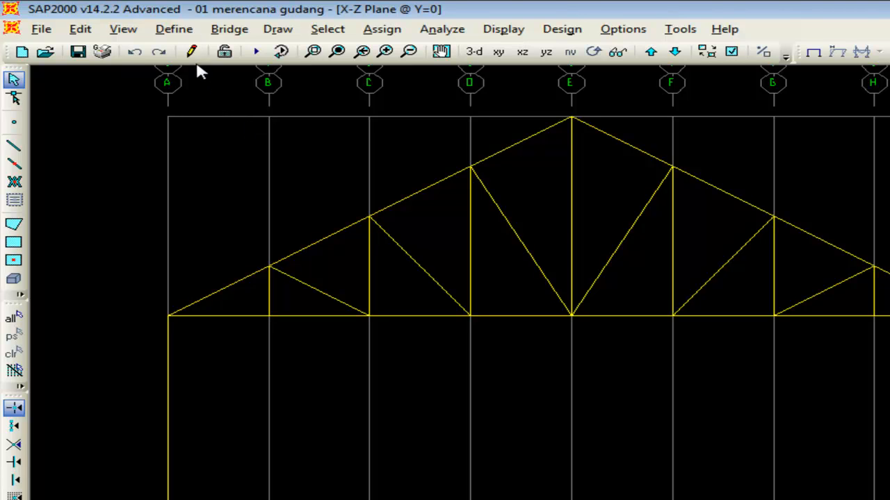
- Turn on the section name labels for frames in the X-Z plane view
{"action": "left_click", "coordinate": [127, 30]}
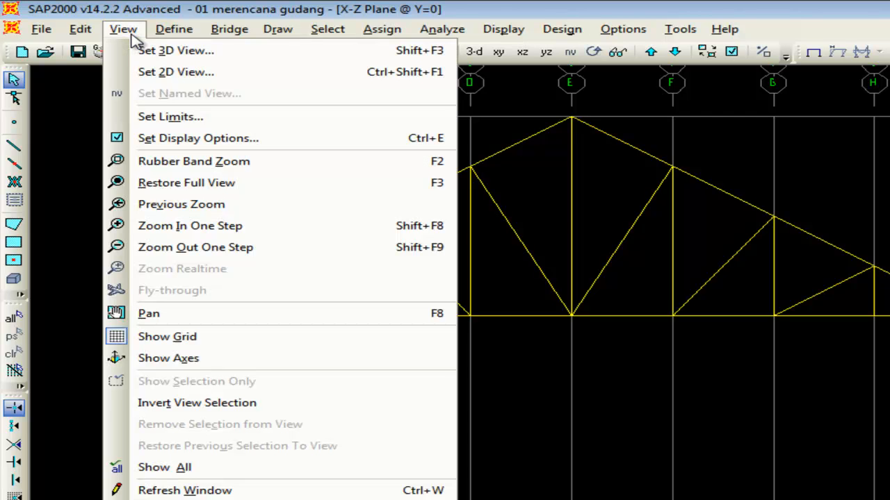
{"action": "left_click", "coordinate": [151, 138]}
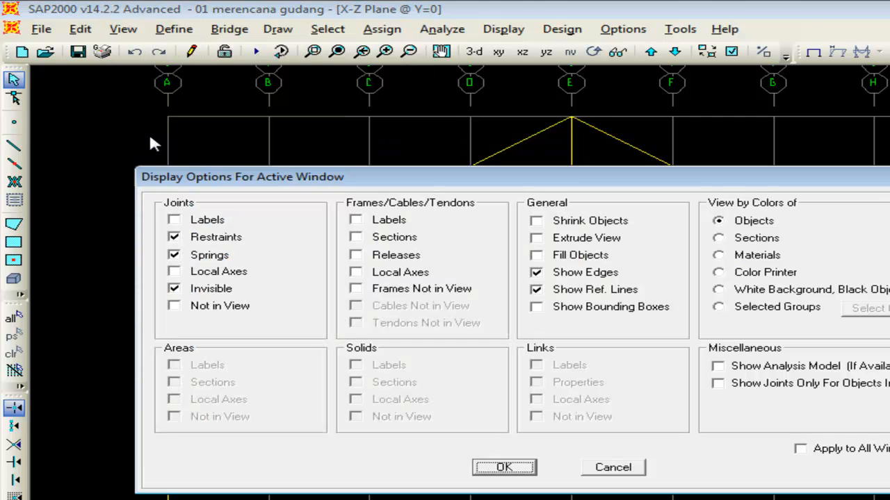
{"action": "left_click", "coordinate": [391, 240]}
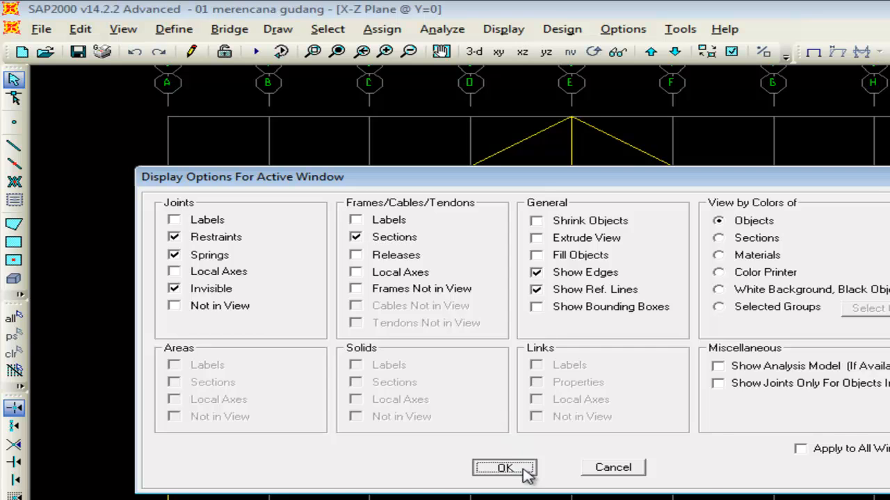
{"action": "left_click", "coordinate": [504, 467]}
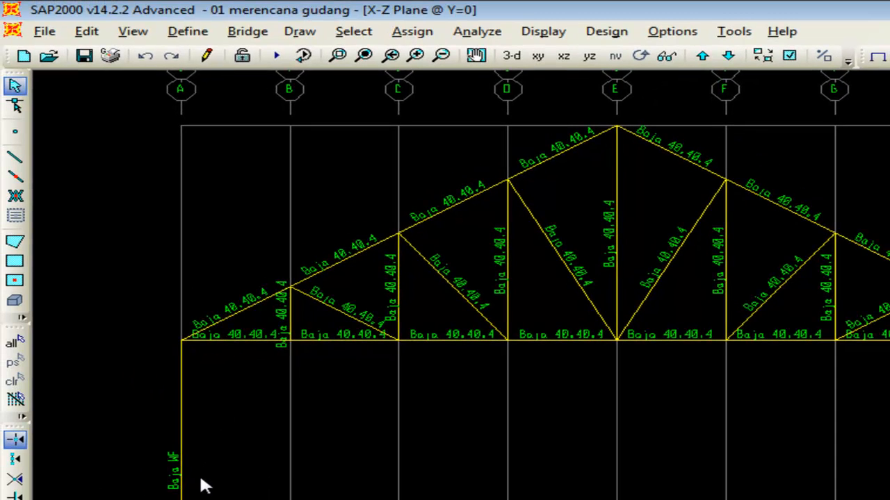
- Review the double angle dimensions and material of the Baja 40.40.4 frame section, leaving the frame properties unchanged
{"action": "left_click", "coordinate": [189, 33]}
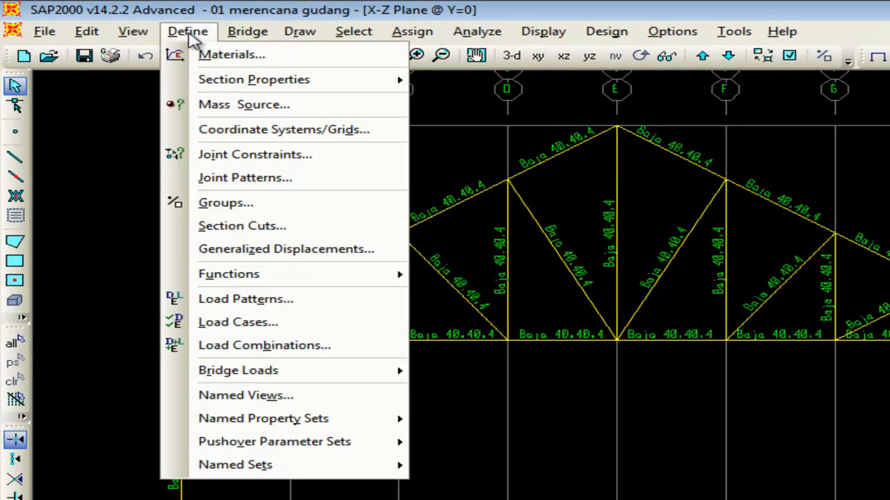
{"action": "mouse_move", "coordinate": [212, 82]}
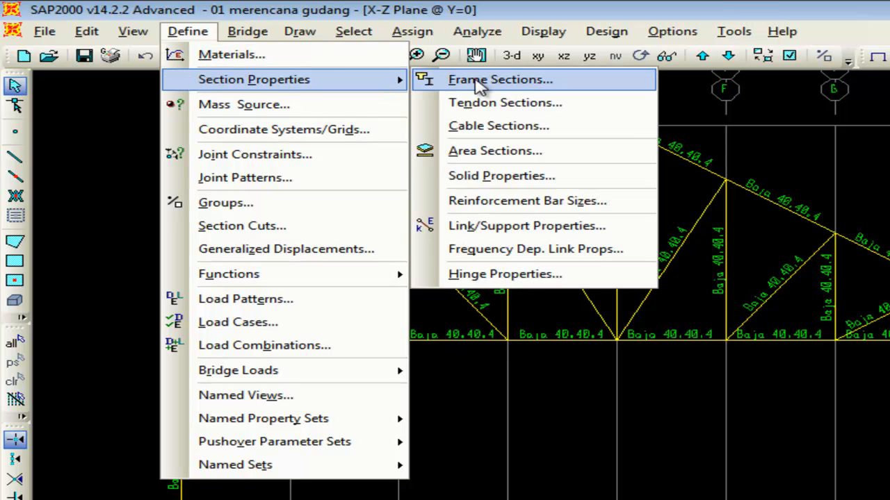
{"action": "left_click", "coordinate": [479, 82]}
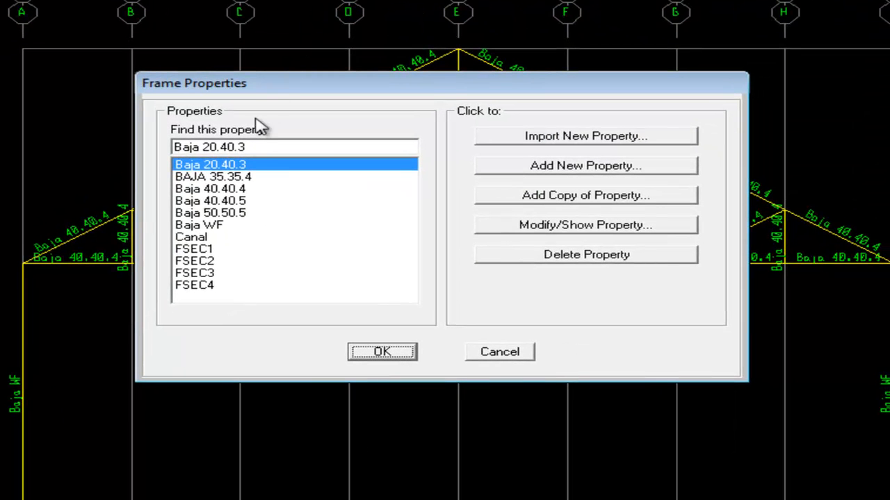
{"action": "left_click", "coordinate": [252, 191]}
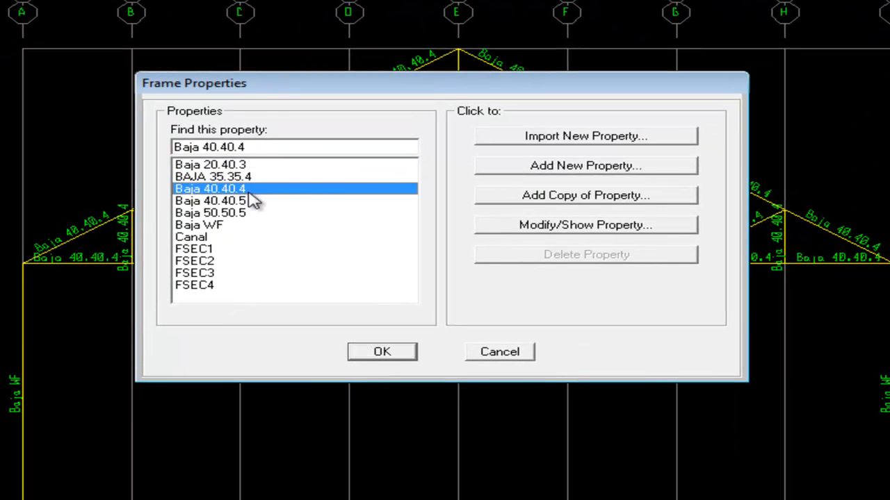
{"action": "left_click", "coordinate": [582, 230]}
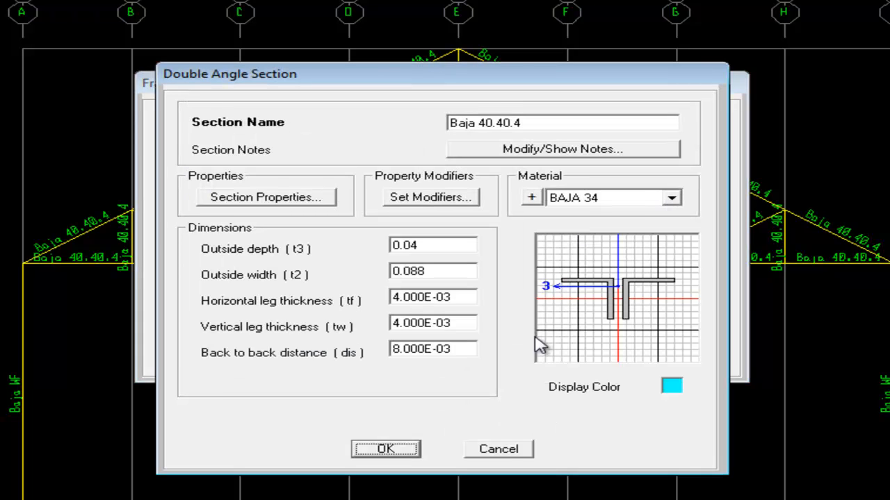
{"action": "left_click", "coordinate": [499, 450]}
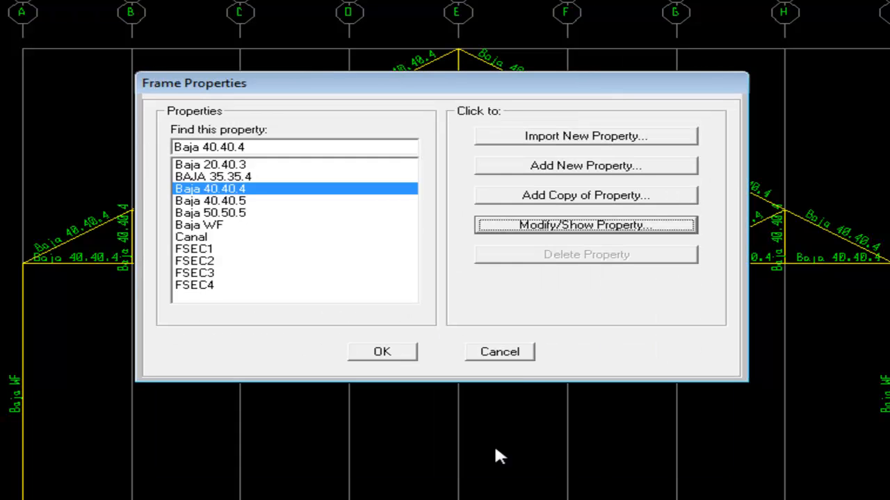
{"action": "left_click", "coordinate": [524, 358]}
- Switch the model's display units to Kgf, mm, C
{"action": "left_click", "coordinate": [864, 491]}
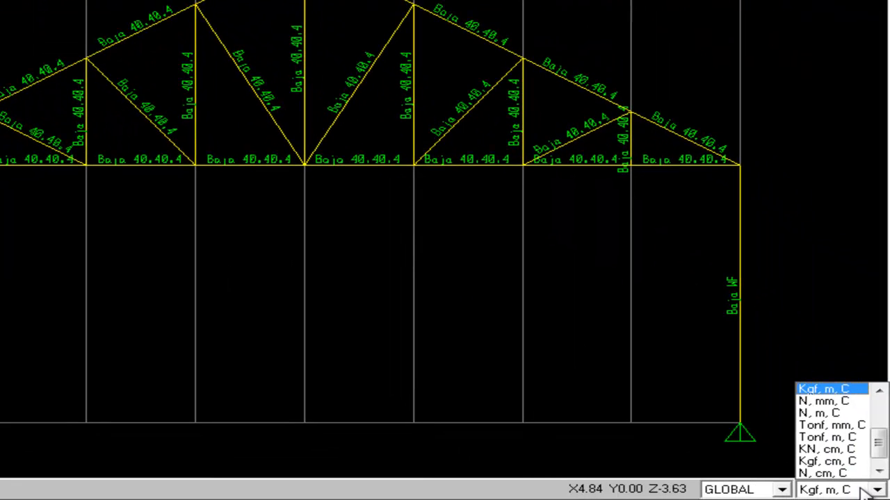
{"action": "left_click_drag", "start_coordinate": [875, 445], "coordinate": [875, 438]}
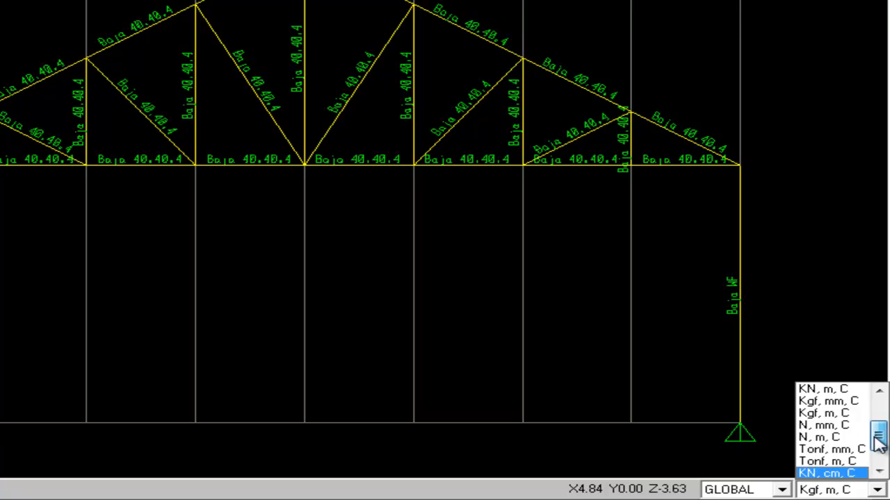
{"action": "left_click", "coordinate": [850, 403]}
- Examine the Baja 40.40.4 section dimensions in millimetres and its available materials, then close its section data
{"action": "left_click", "coordinate": [39, 32]}
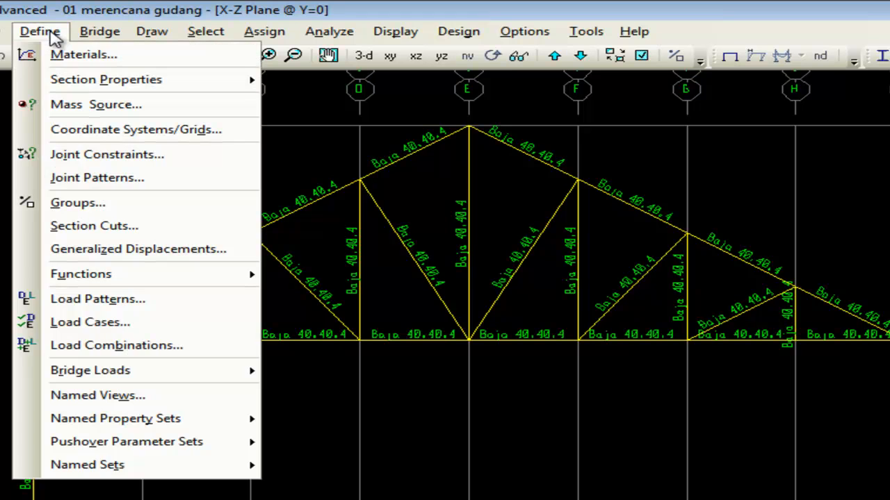
{"action": "mouse_move", "coordinate": [98, 90]}
{"action": "left_click", "coordinate": [355, 79]}
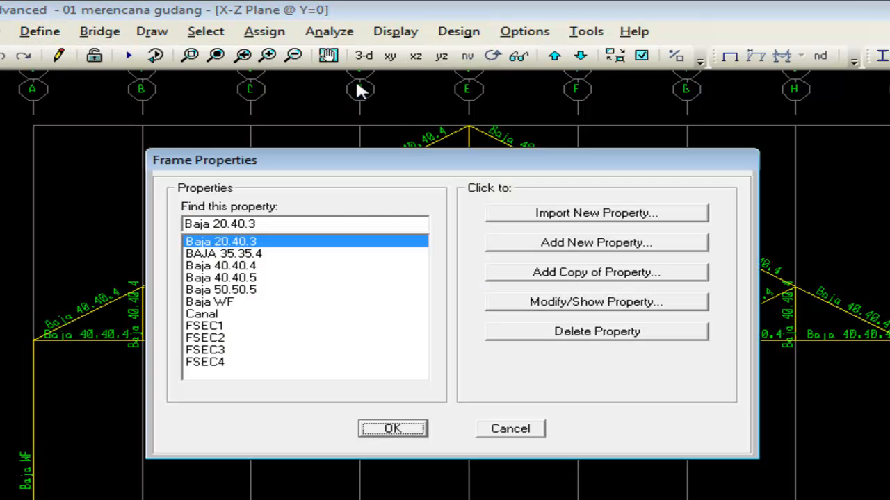
{"action": "left_click", "coordinate": [252, 266]}
{"action": "left_click", "coordinate": [591, 304]}
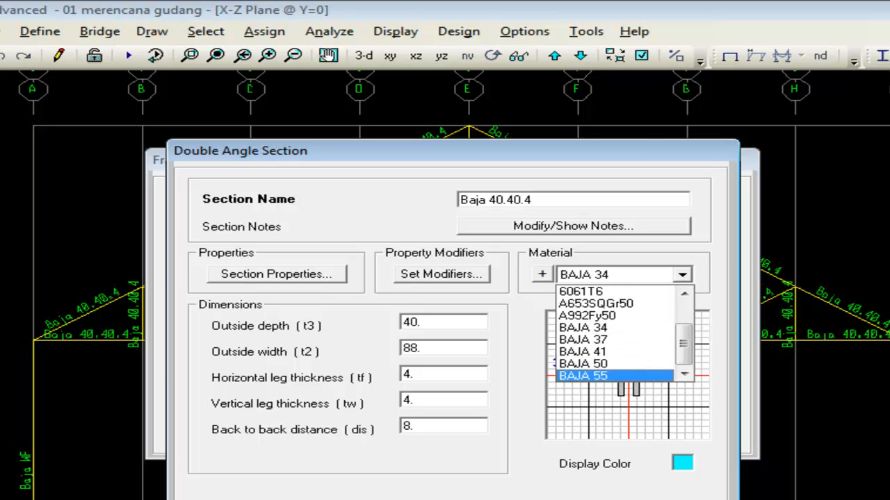
{"action": "key", "text": "Escape"}
{"action": "key", "text": "Return"}
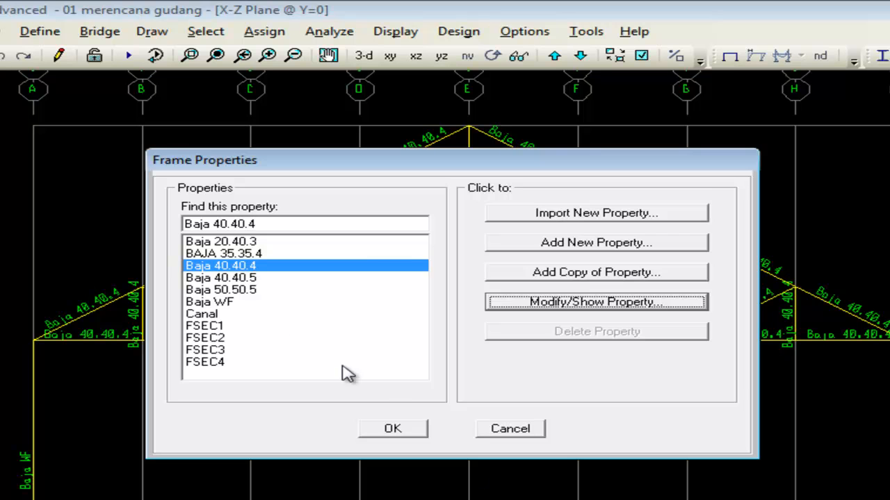
- Inspect the dimensions and material of the Baja 40.40.5 double angle section and close it without changes
{"action": "left_click", "coordinate": [255, 278]}
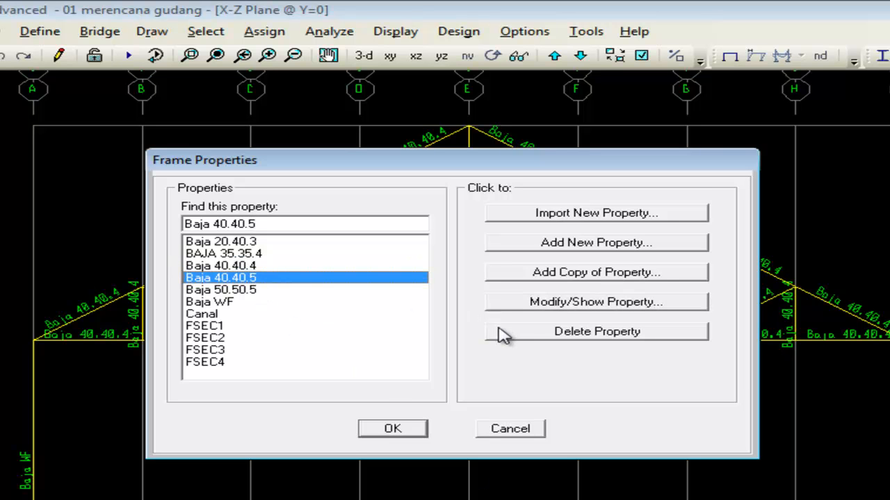
{"action": "left_click", "coordinate": [591, 307]}
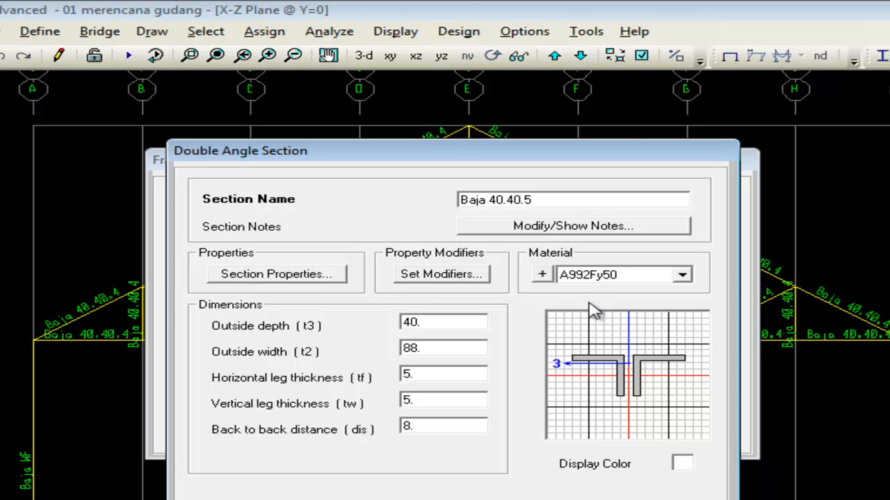
{"action": "left_click", "coordinate": [513, 499]}
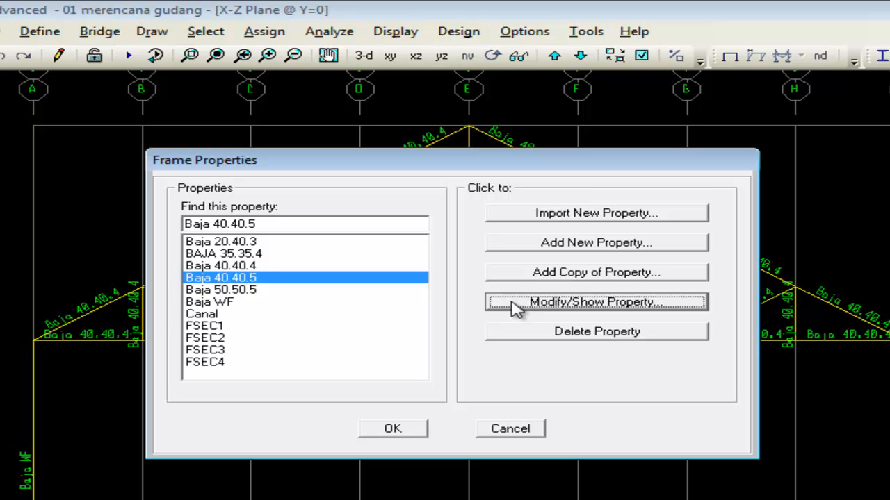
- View the input form for a new steel Double Angle section, cancel it, and close the frame properties
{"action": "left_click", "coordinate": [562, 246]}
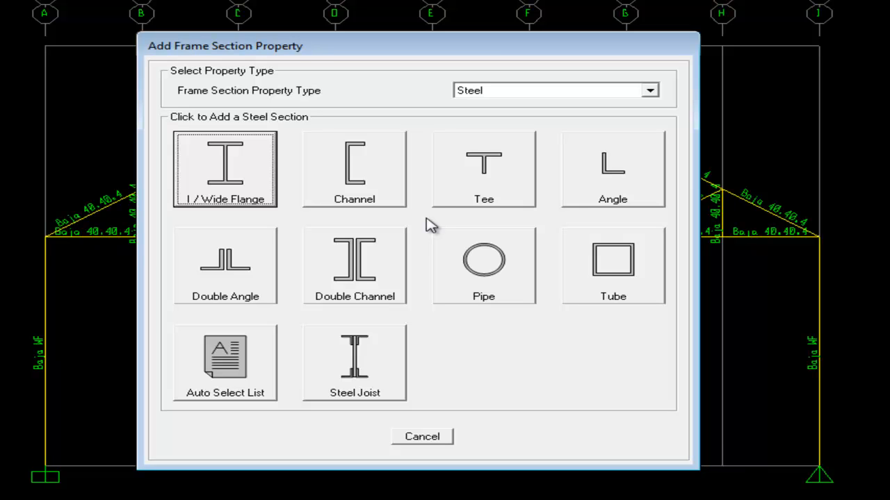
{"action": "left_click", "coordinate": [227, 278]}
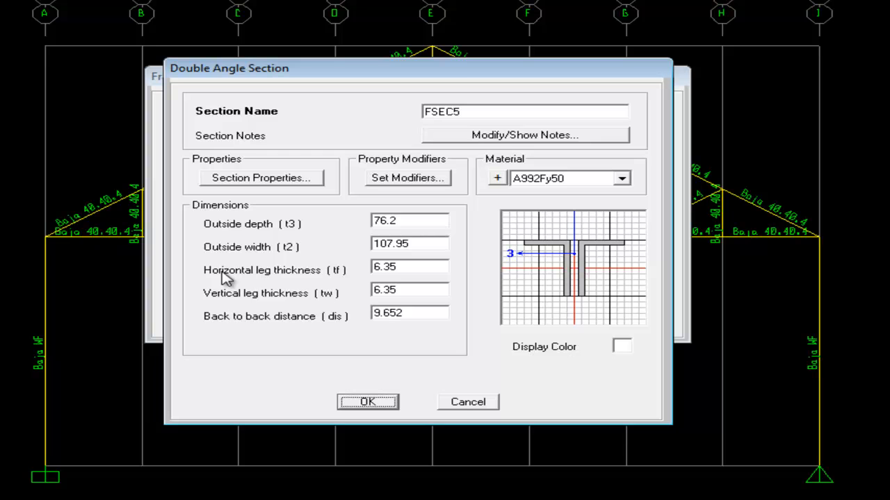
{"action": "left_click", "coordinate": [463, 408]}
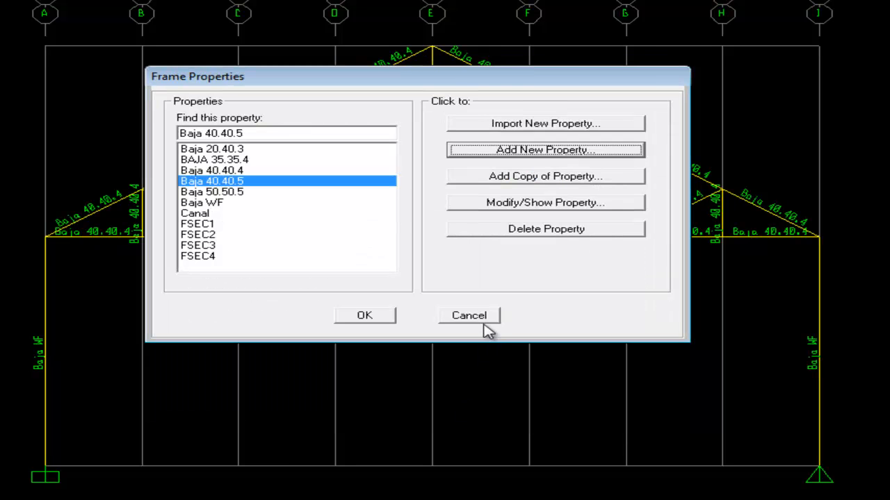
{"action": "left_click", "coordinate": [490, 318]}
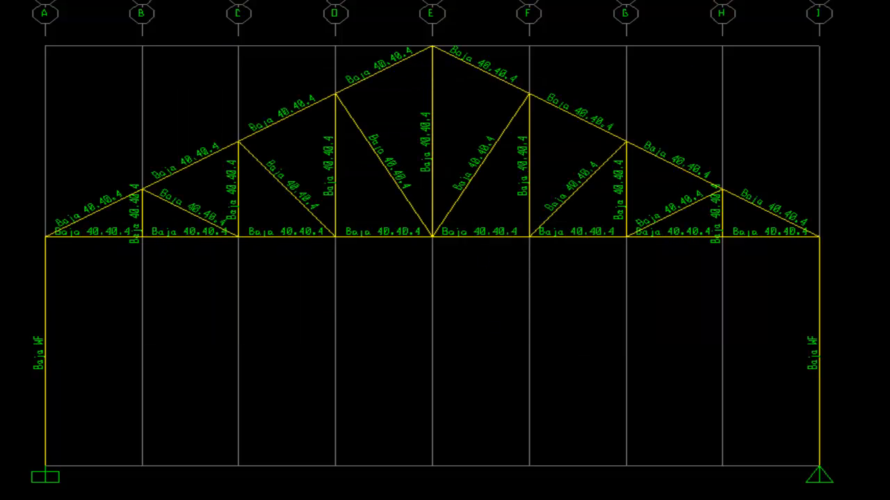
- Review the defined load cases and the DEAD case's analysis type and applied loads, leaving them unchanged
{"action": "left_click", "coordinate": [43, 0]}
{"action": "mouse_move", "coordinate": [87, 10]}
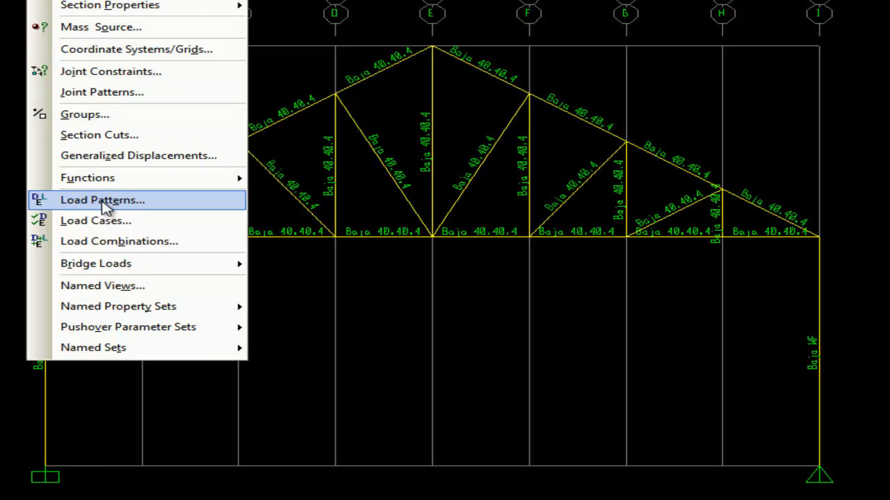
{"action": "left_click", "coordinate": [114, 223]}
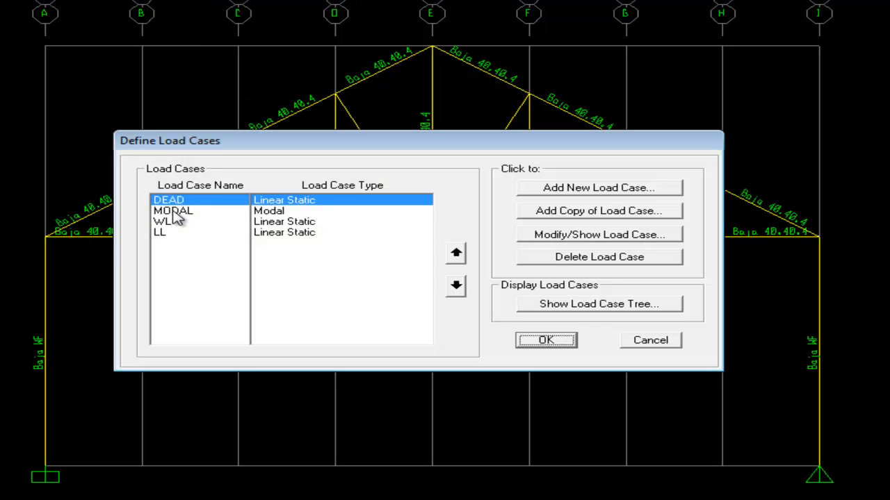
{"action": "left_click", "coordinate": [576, 237]}
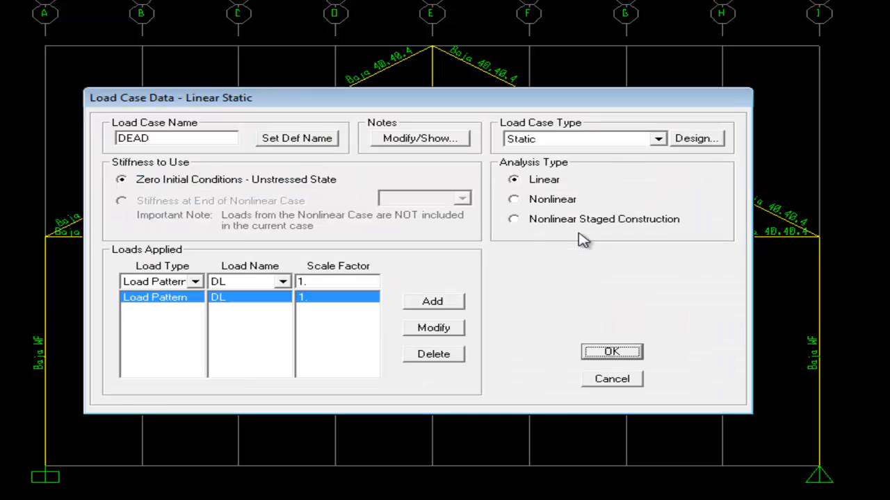
{"action": "left_click", "coordinate": [616, 378]}
{"action": "left_click", "coordinate": [646, 341]}
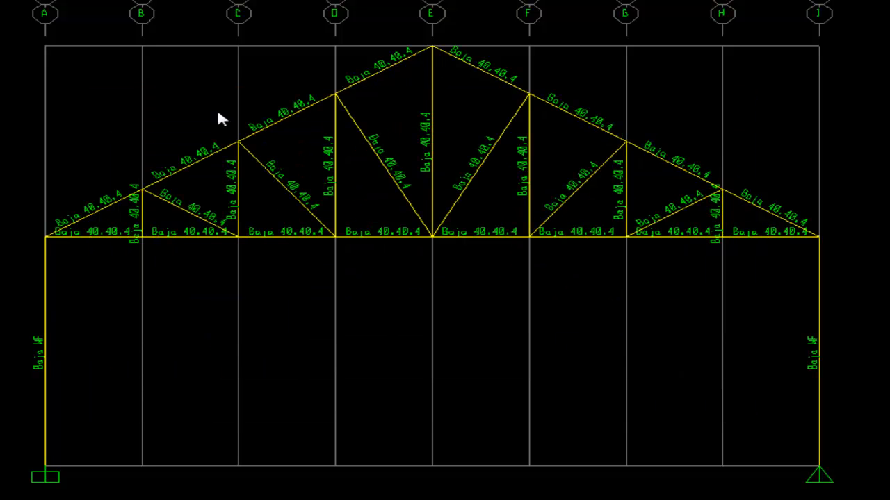
- Check the type and self weight multiplier of the DL, WL and LL load patterns and leave them unchanged
{"action": "left_click", "coordinate": [161, 29]}
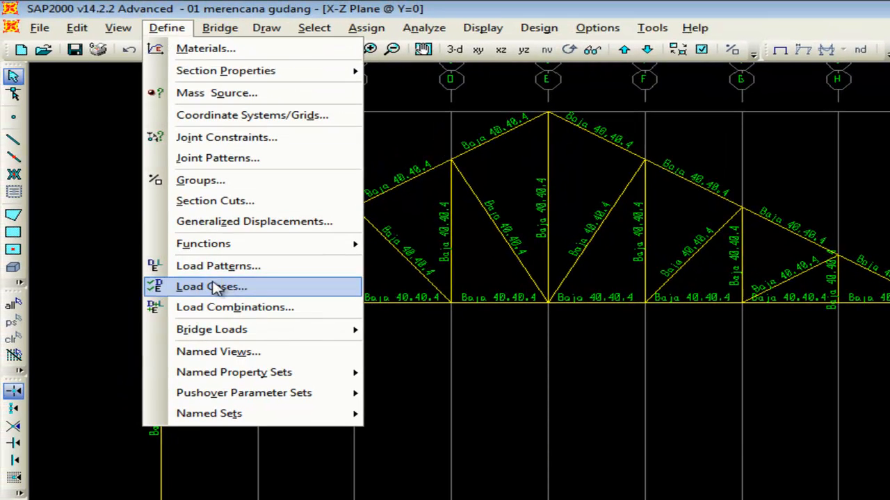
{"action": "left_click", "coordinate": [234, 271]}
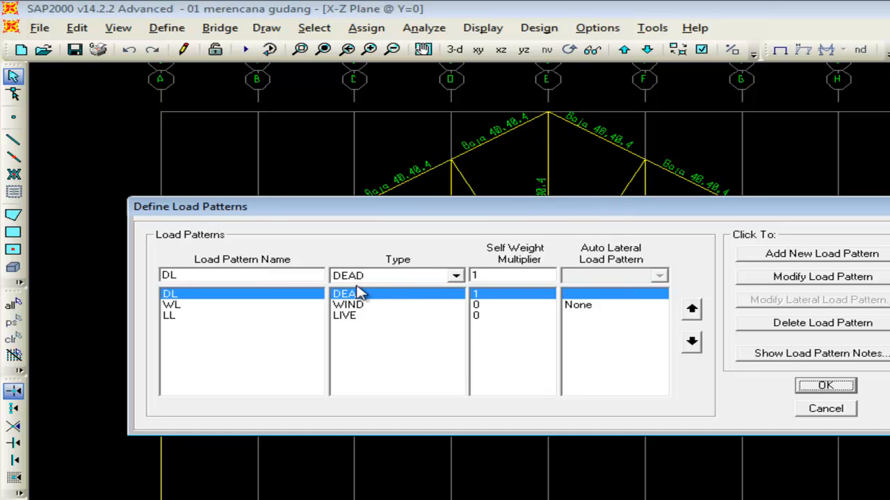
{"action": "left_click", "coordinate": [209, 306]}
{"action": "left_click", "coordinate": [198, 316]}
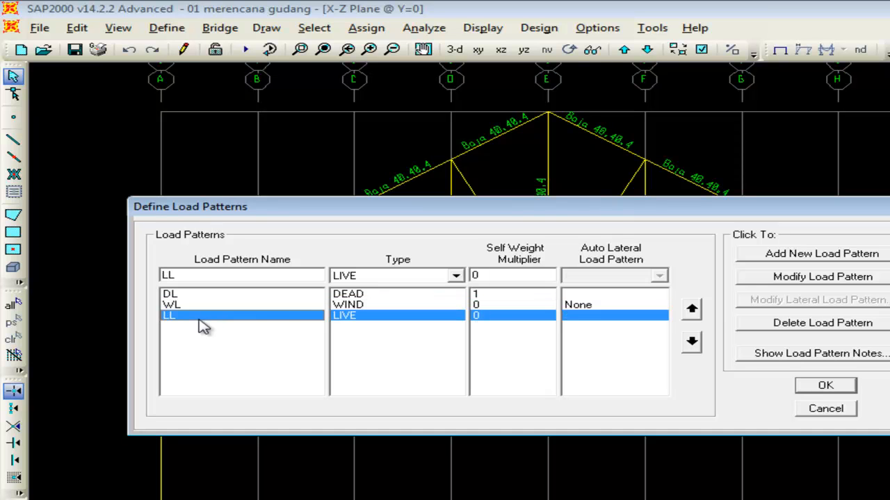
{"action": "double_click", "coordinate": [235, 275]}
{"action": "left_click", "coordinate": [201, 305]}
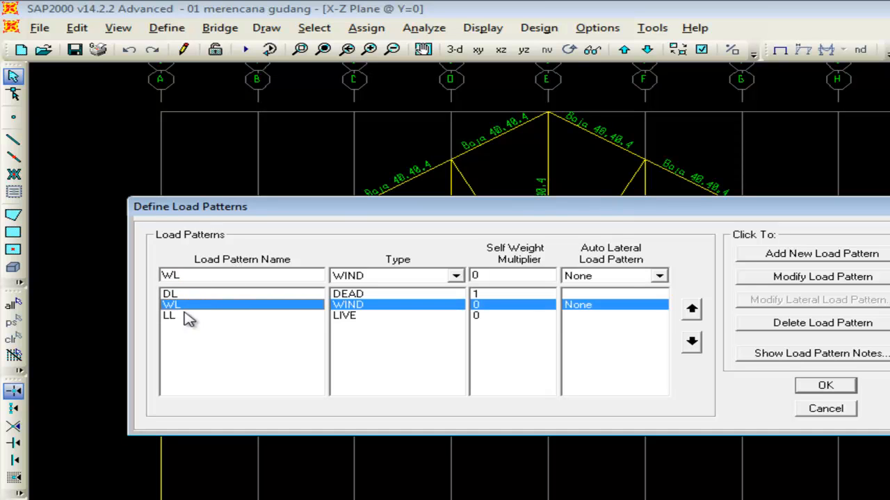
{"action": "double_click", "coordinate": [224, 276]}
{"action": "left_click", "coordinate": [223, 276]}
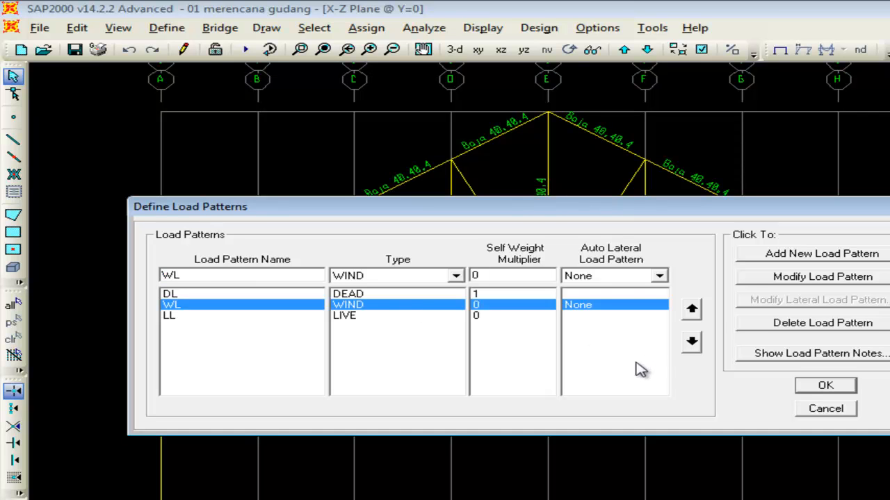
{"action": "left_click", "coordinate": [825, 409]}
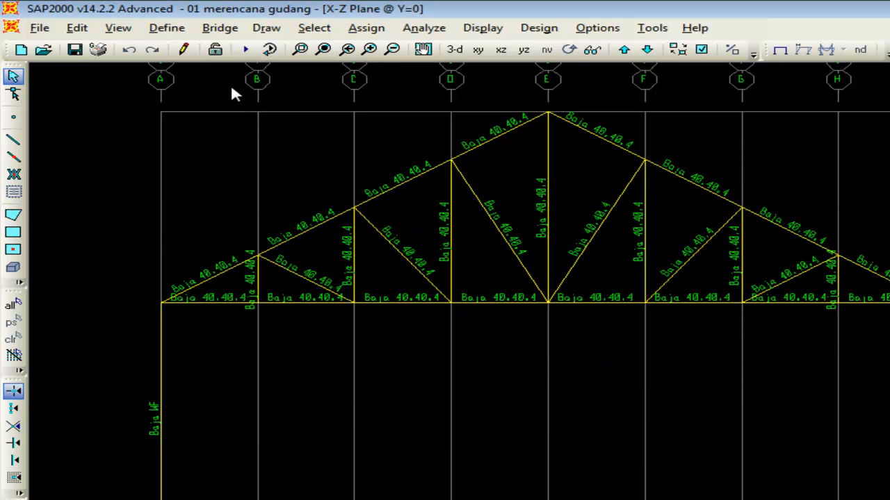
- Look through the defined load combinations, including COMB1 and COMB2, and show the load cases and scale factors of DSTL1
{"action": "left_click", "coordinate": [167, 29]}
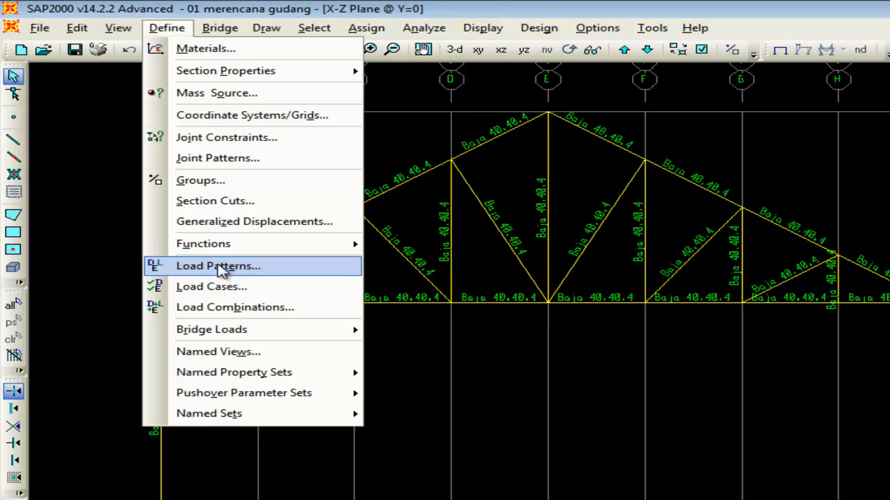
{"action": "left_click", "coordinate": [207, 307]}
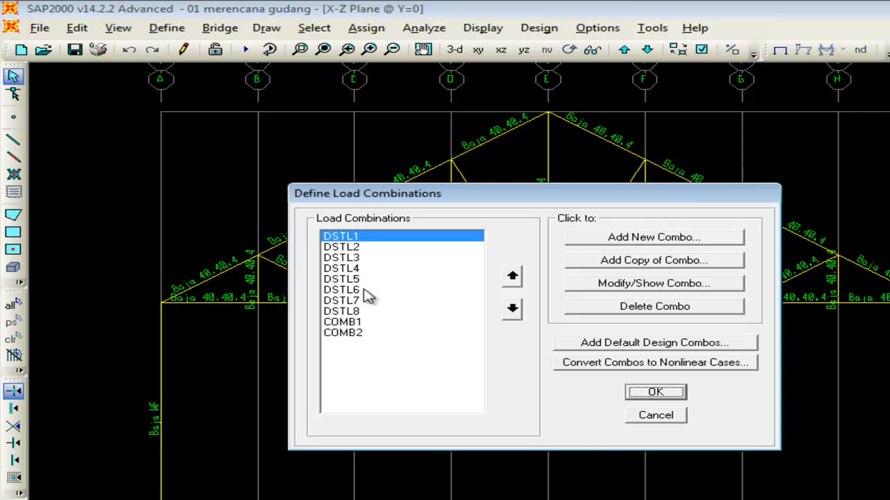
{"action": "left_click", "coordinate": [357, 324]}
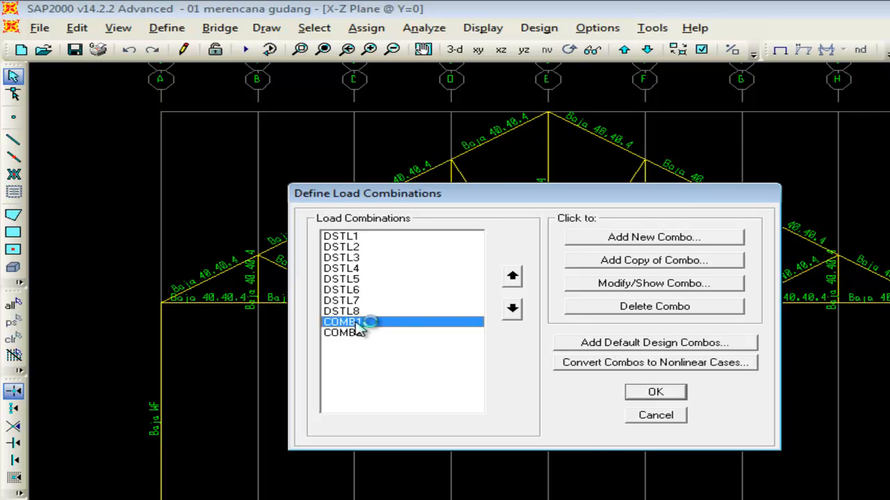
{"action": "left_click", "coordinate": [354, 334]}
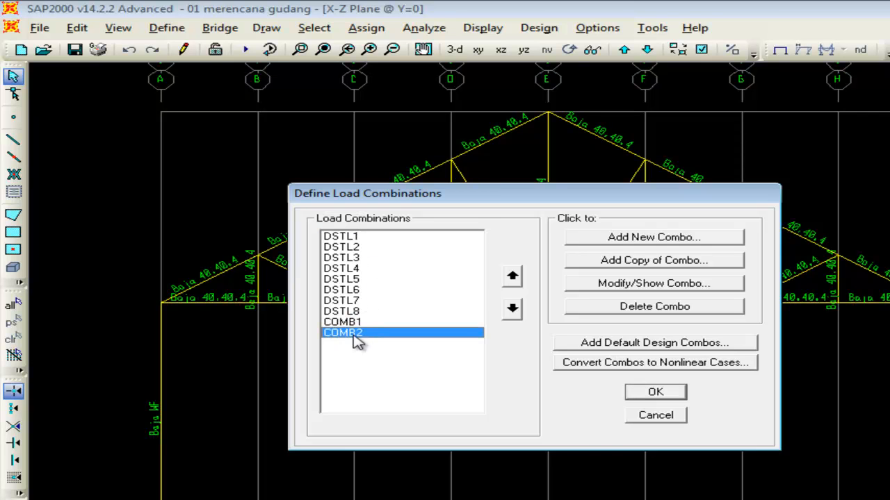
{"action": "left_click", "coordinate": [357, 238]}
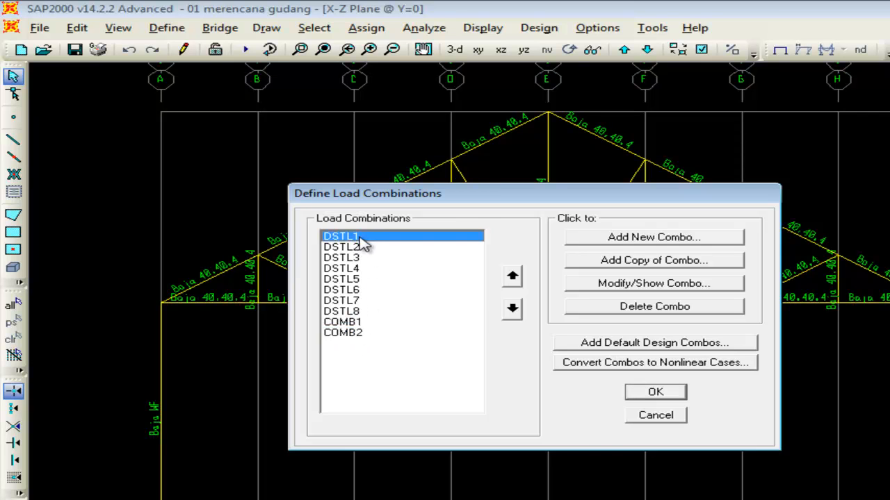
{"action": "left_click", "coordinate": [678, 291]}
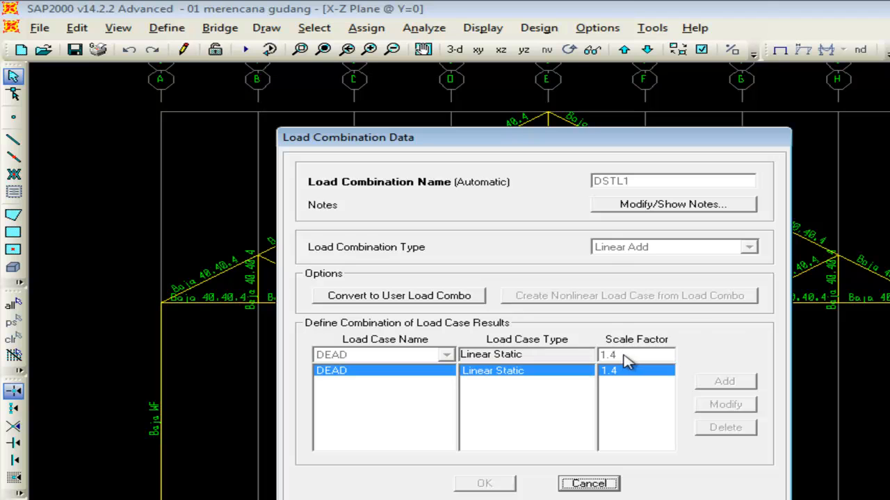
- Show the load cases and scale factors of combinations DSTL2 and COMB1, and close the load combinations without changing them
{"action": "left_click", "coordinate": [588, 483]}
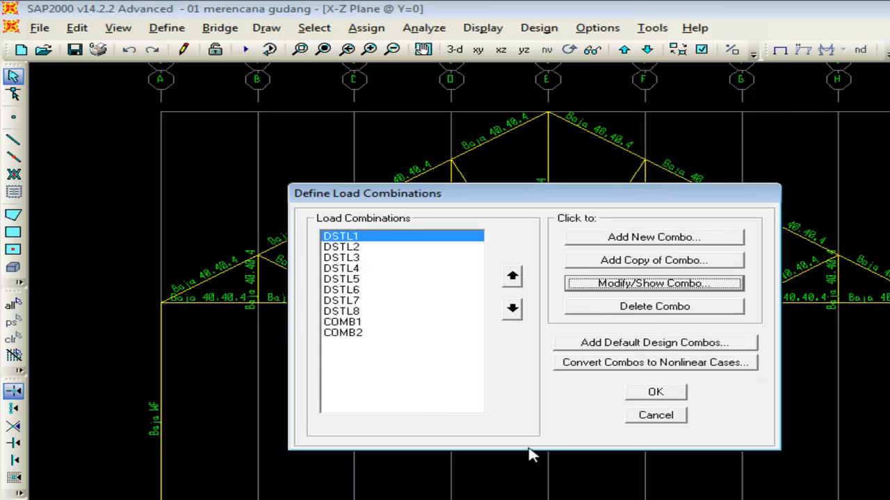
{"action": "left_click", "coordinate": [354, 248]}
{"action": "left_click", "coordinate": [671, 285]}
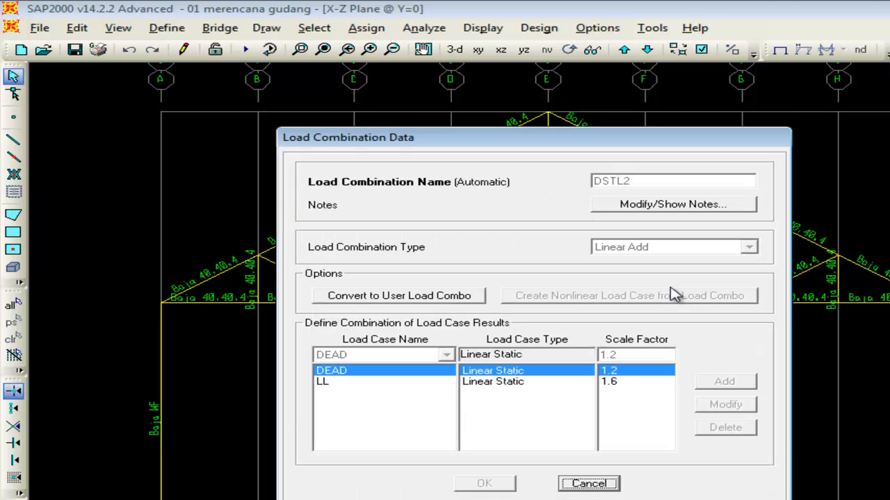
{"action": "left_click", "coordinate": [589, 482]}
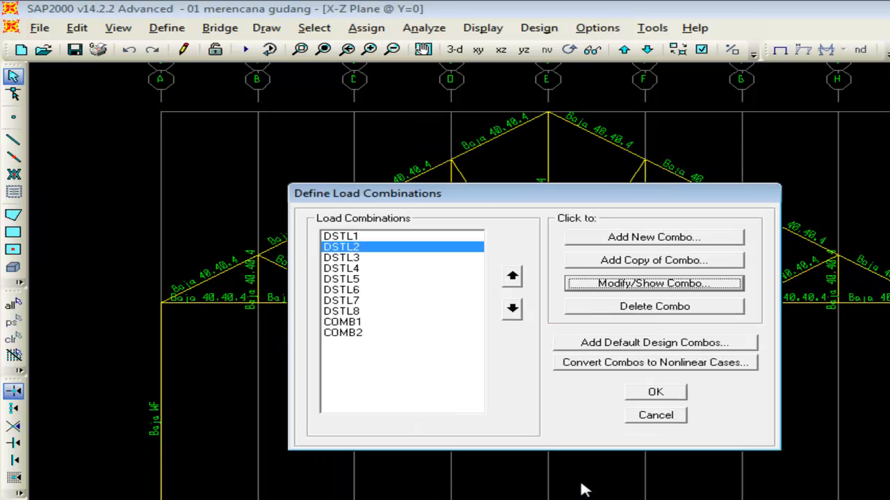
{"action": "left_click", "coordinate": [369, 323]}
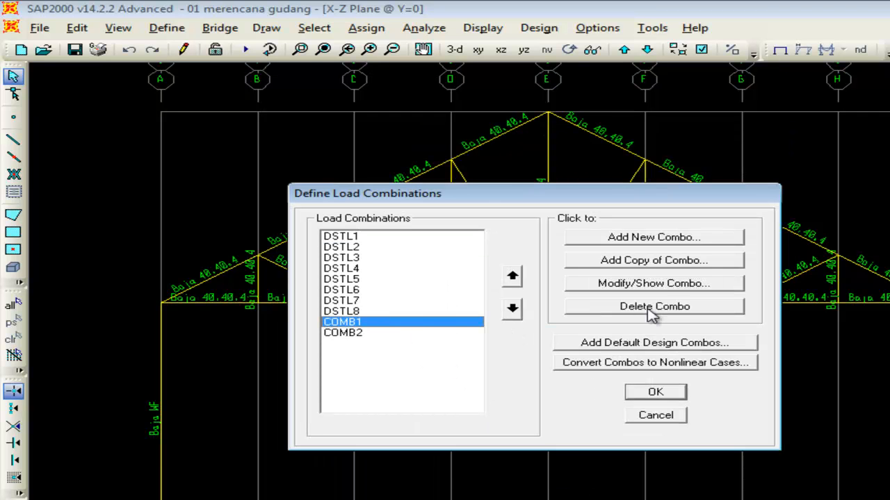
{"action": "left_click", "coordinate": [669, 286]}
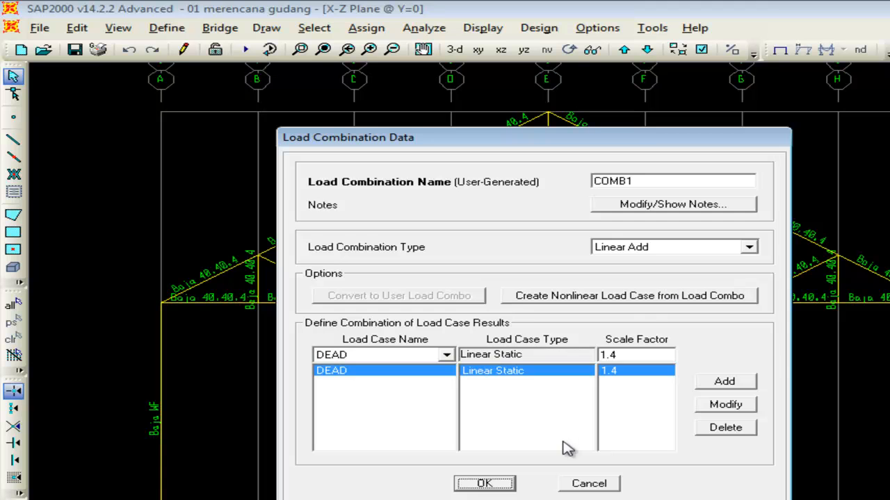
{"action": "left_click", "coordinate": [592, 484]}
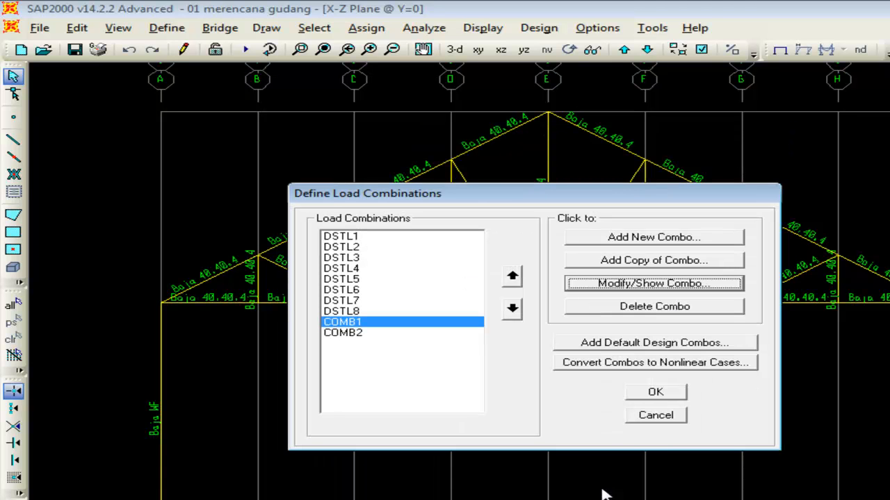
{"action": "left_click", "coordinate": [671, 396]}
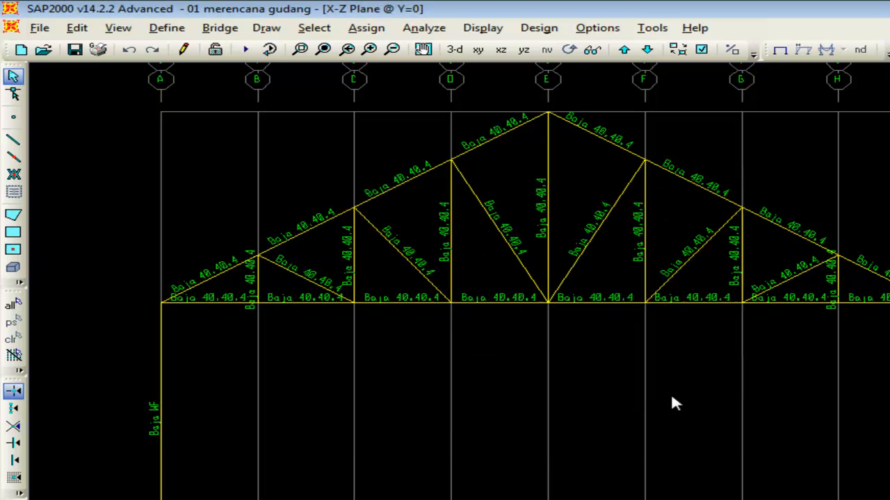
{"action": "left_click", "coordinate": [165, 28]}
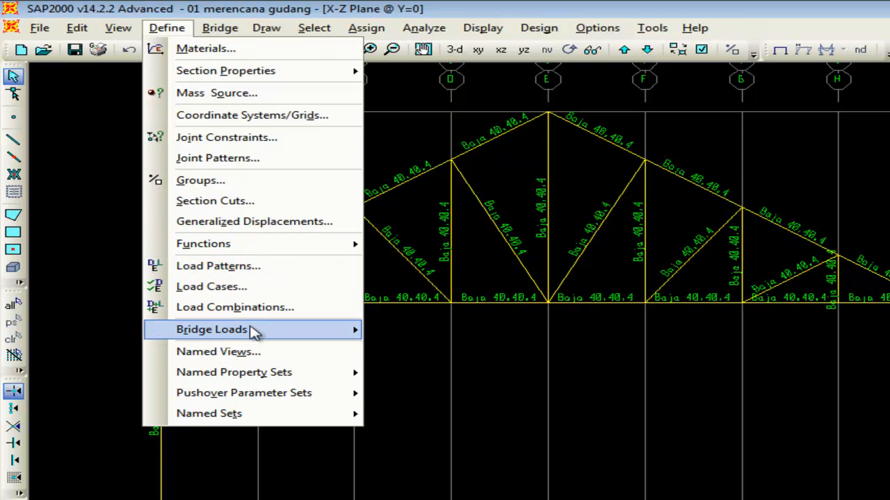
{"action": "mouse_move", "coordinate": [252, 338]}
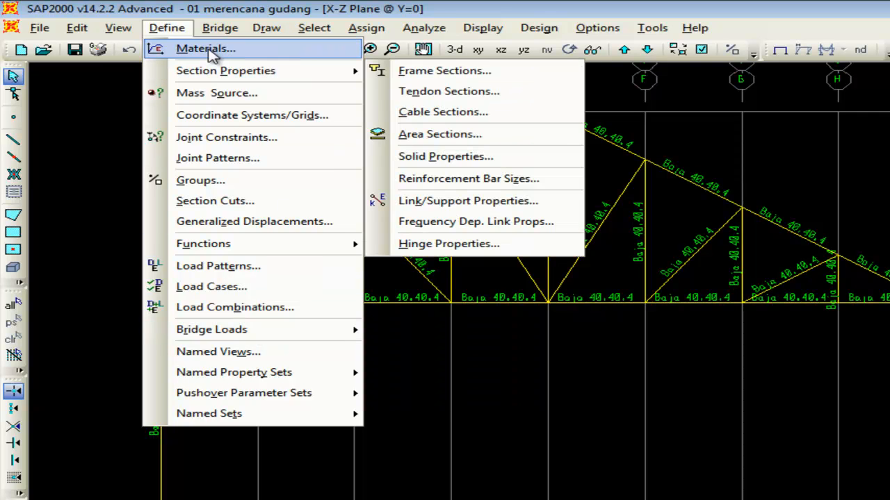
{"action": "mouse_move", "coordinate": [212, 73]}
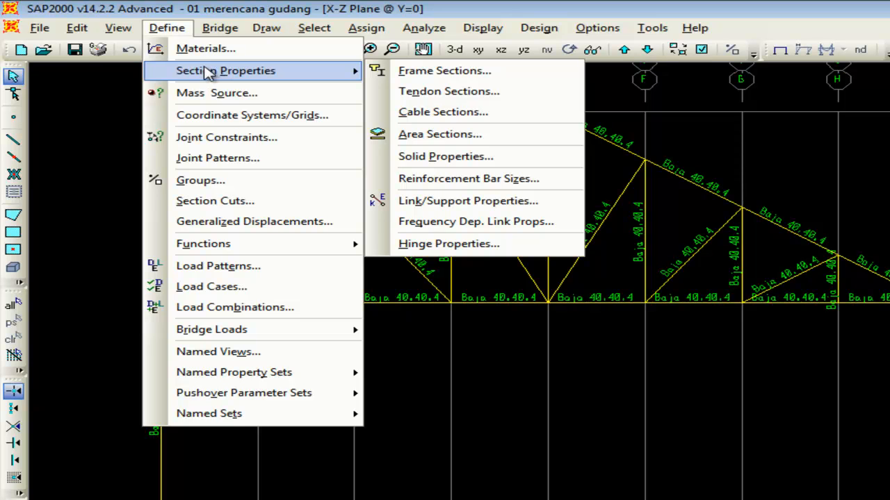
{"action": "left_click", "coordinate": [88, 127]}
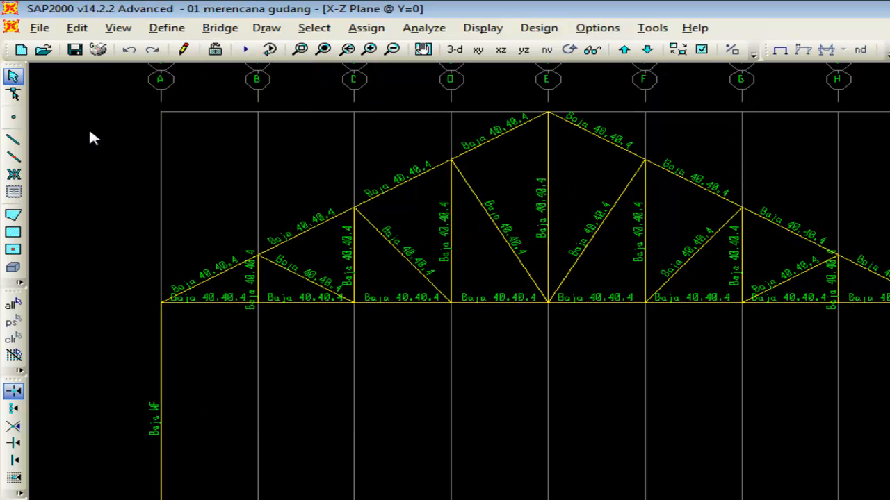
- Enter "proyek contoh untuk siswa" as the client name in the project information and accept it
{"action": "left_click", "coordinate": [40, 28]}
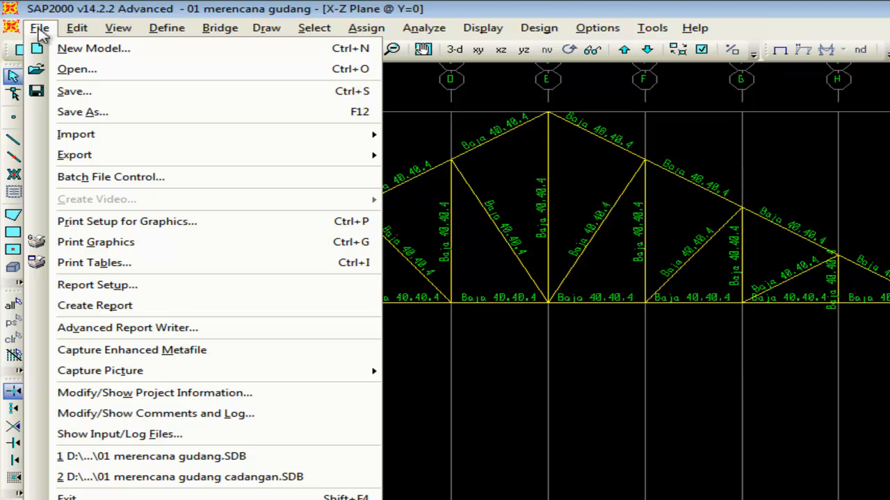
{"action": "left_click", "coordinate": [180, 395]}
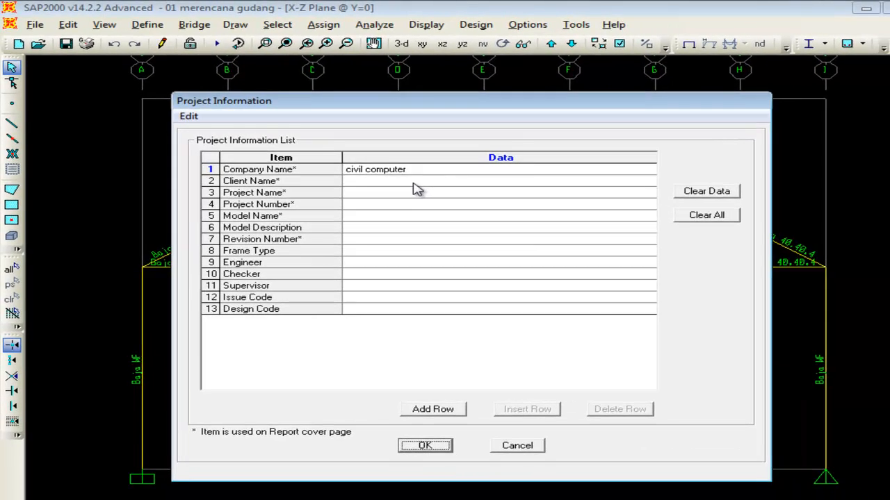
{"action": "left_click", "coordinate": [423, 188]}
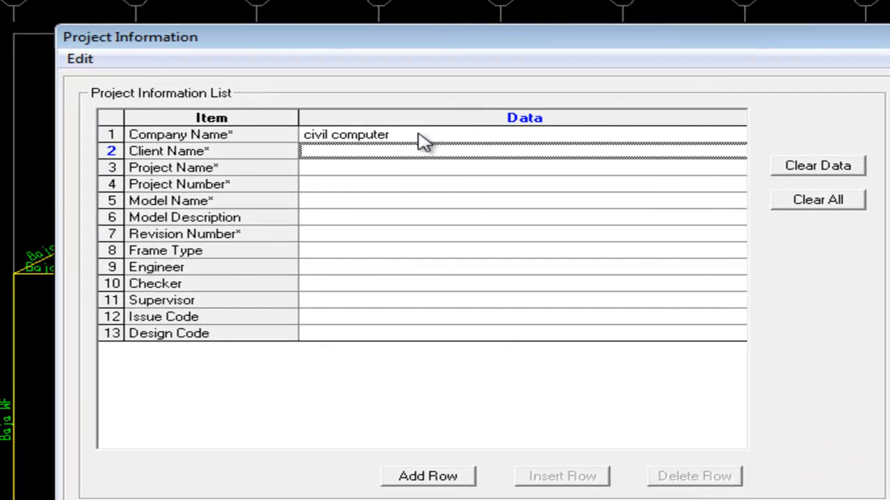
{"action": "left_click", "coordinate": [419, 135]}
{"action": "left_click", "coordinate": [411, 156]}
{"action": "type", "text": "p"}
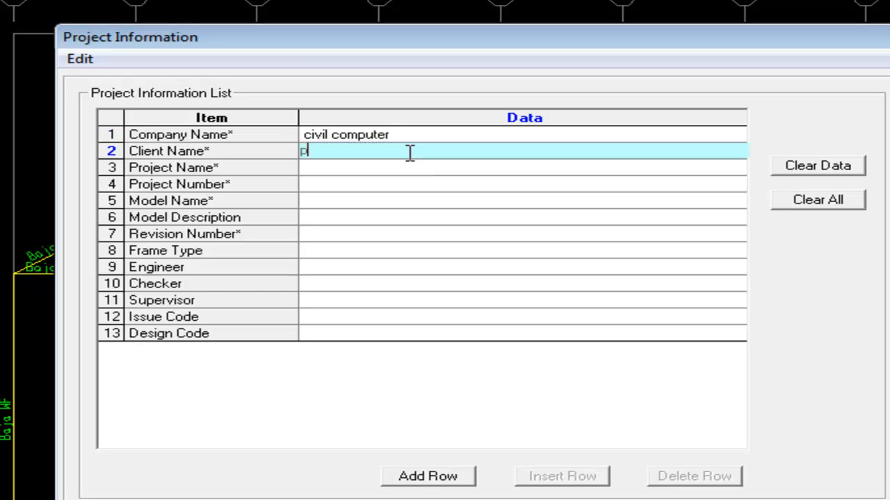
{"action": "type", "text": "royek contoh untuk siswa"}
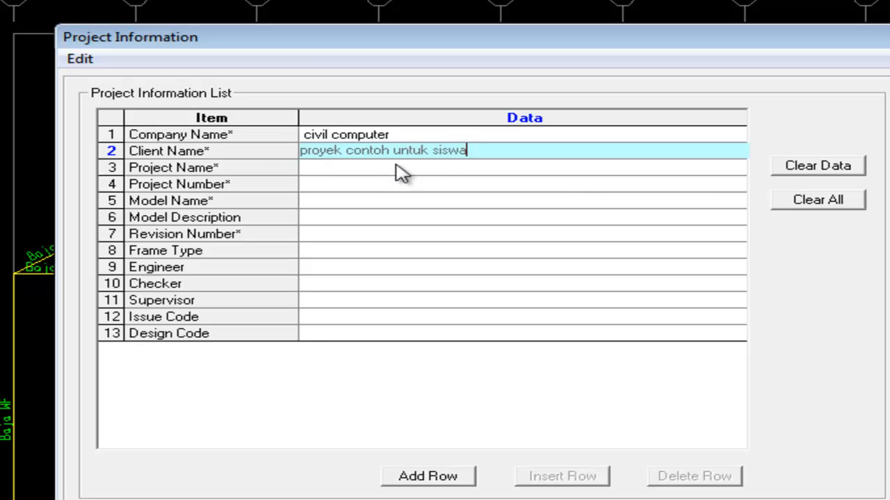
{"action": "left_click", "coordinate": [401, 173]}
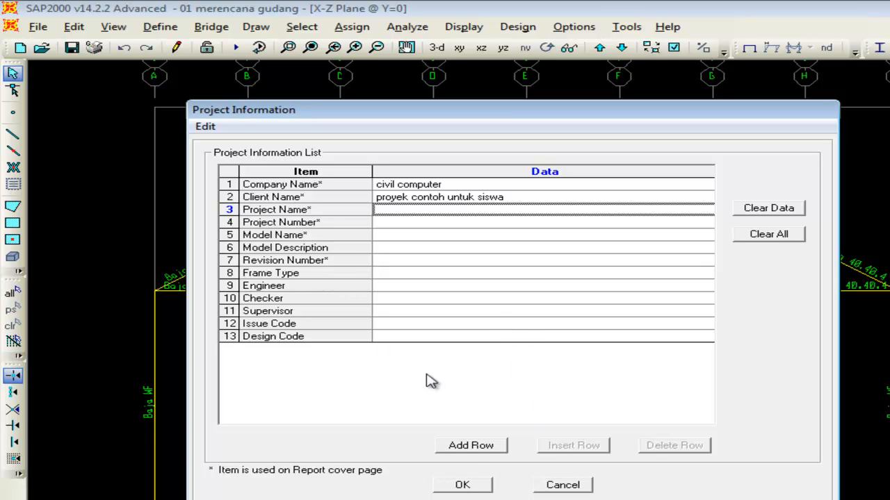
{"action": "left_click", "coordinate": [473, 487]}
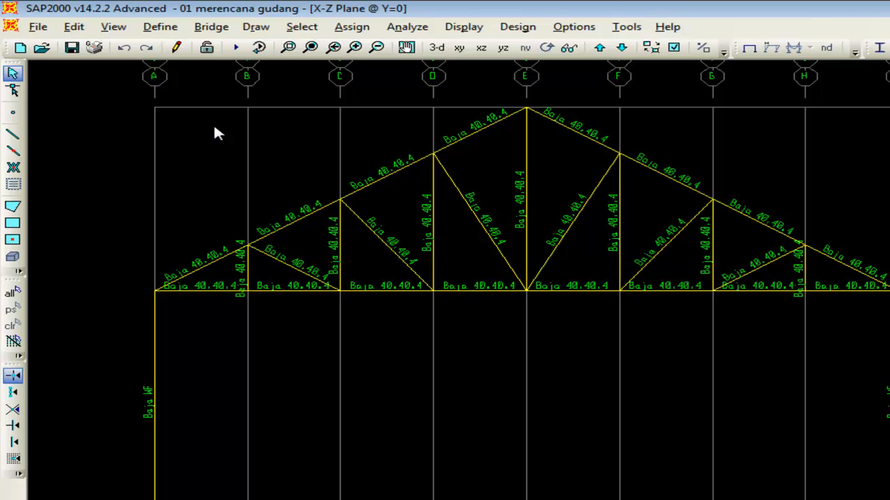
- Enable auto saving of the model file at a 10-minute interval and always saving the .$2k text file
{"action": "left_click", "coordinate": [574, 28]}
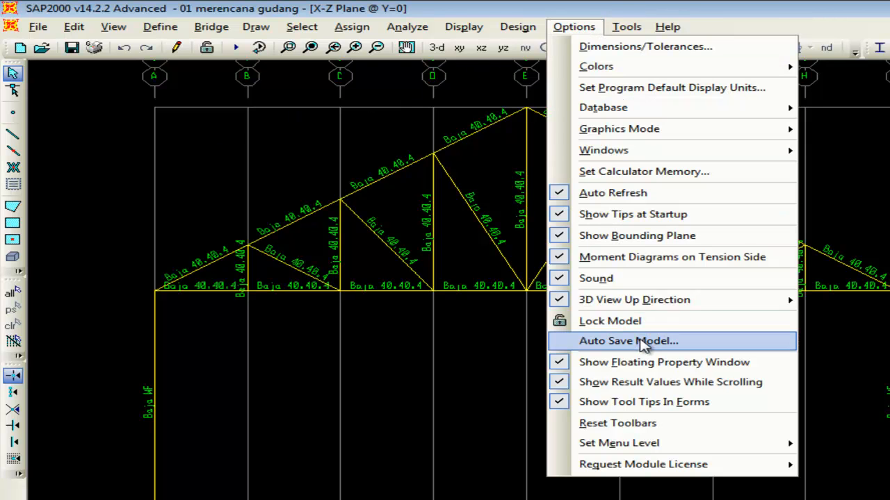
{"action": "left_click", "coordinate": [645, 342]}
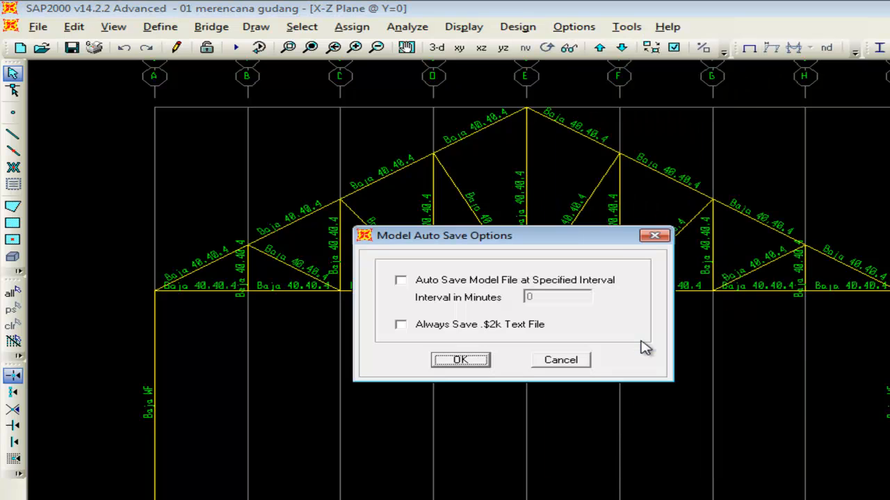
{"action": "left_click", "coordinate": [450, 281]}
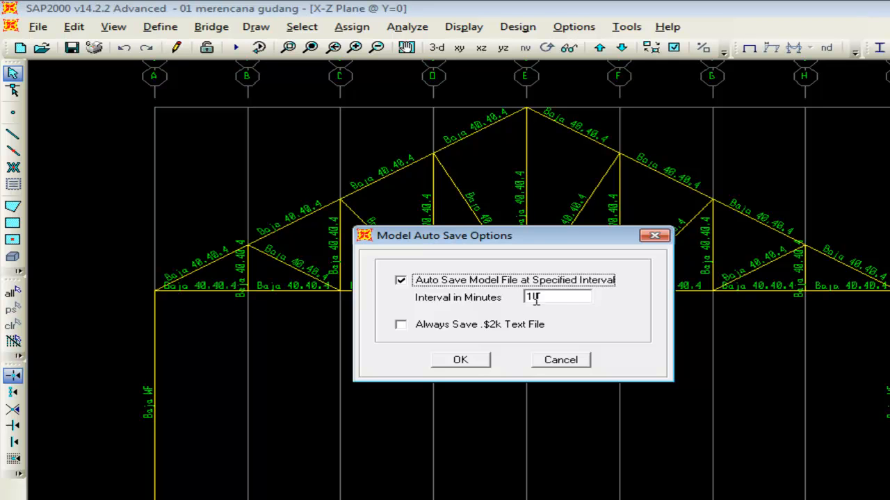
{"action": "left_click", "coordinate": [401, 325]}
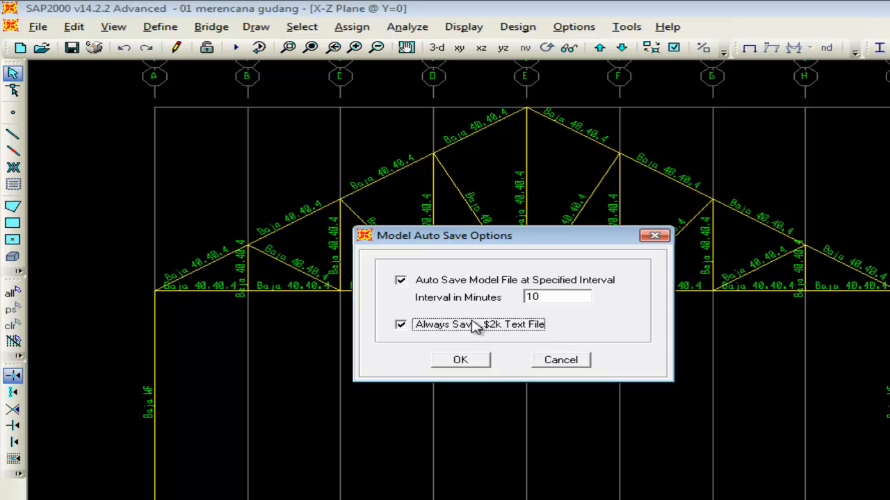
{"action": "left_click", "coordinate": [469, 360]}
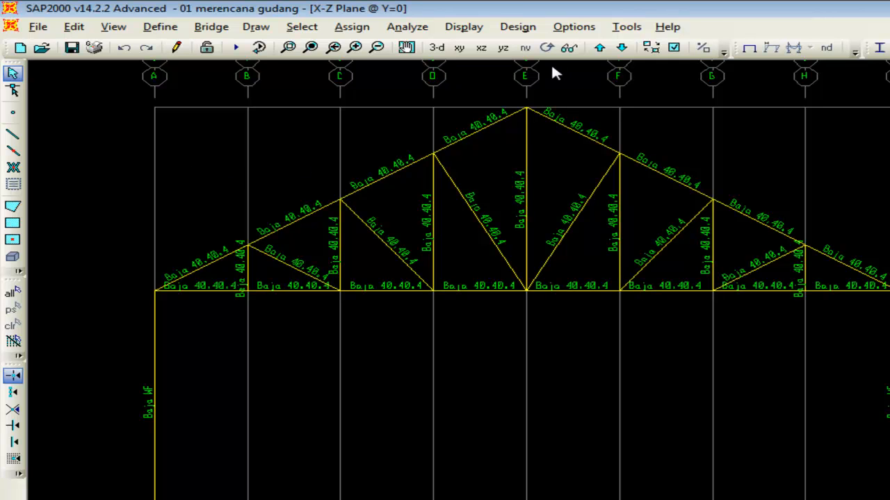
- Check the model's auto save options again and close them
{"action": "left_click", "coordinate": [583, 28]}
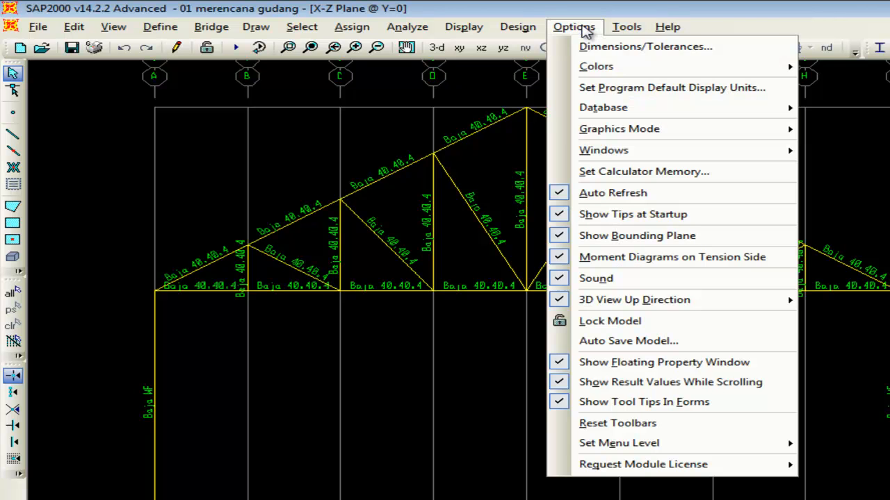
{"action": "left_click", "coordinate": [621, 341]}
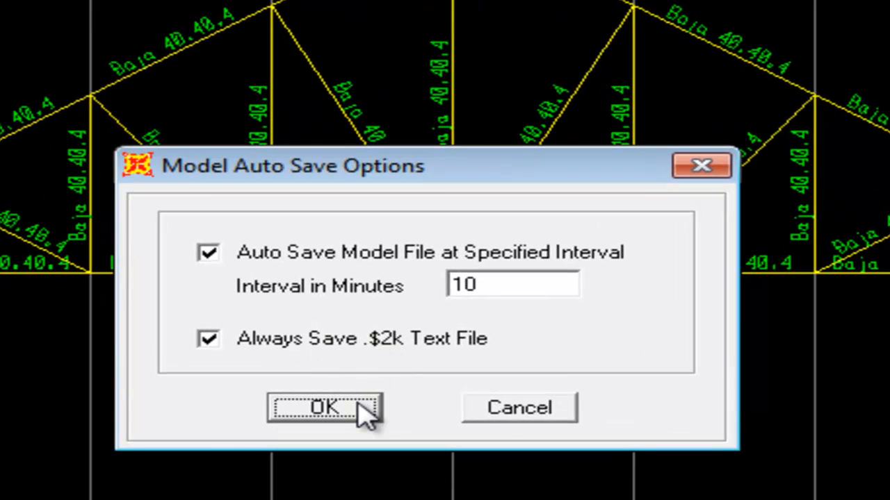
{"action": "left_click", "coordinate": [499, 423]}
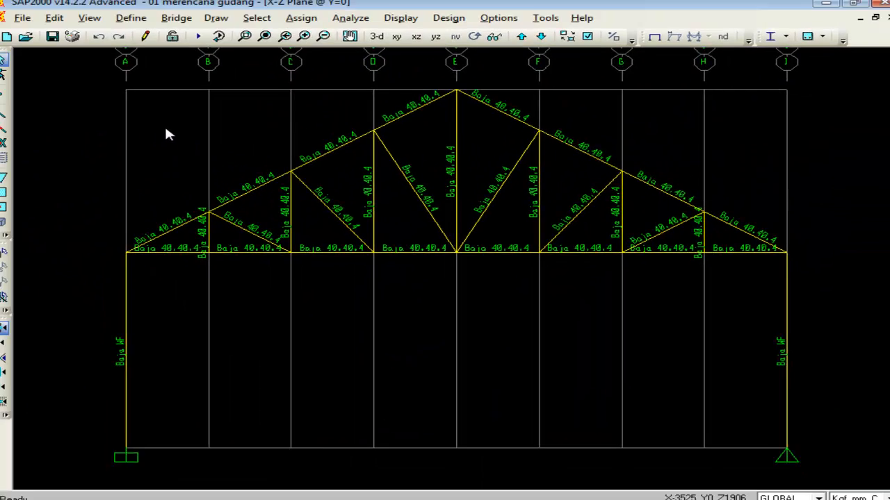
- Run the analysis to show the deformed shape, and unlock the model, accepting deletion of the analysis results
{"action": "left_click", "coordinate": [198, 36]}
{"action": "left_click", "coordinate": [621, 344]}
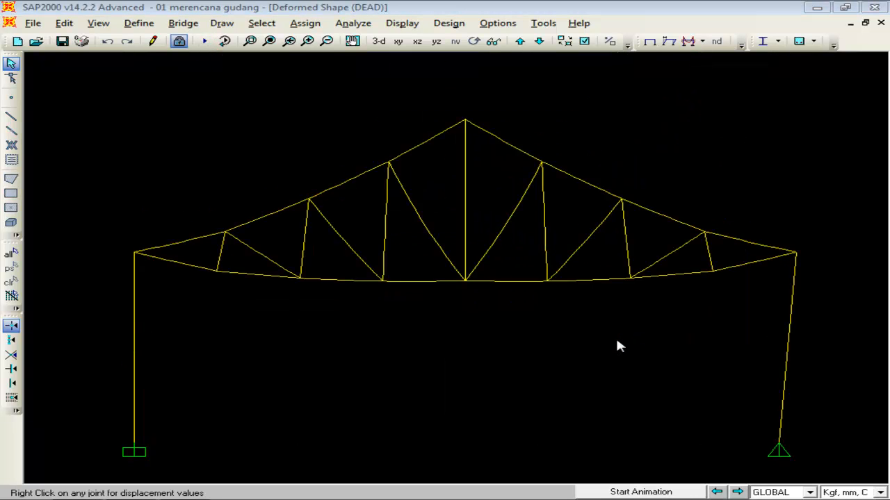
{"action": "left_click", "coordinate": [180, 42]}
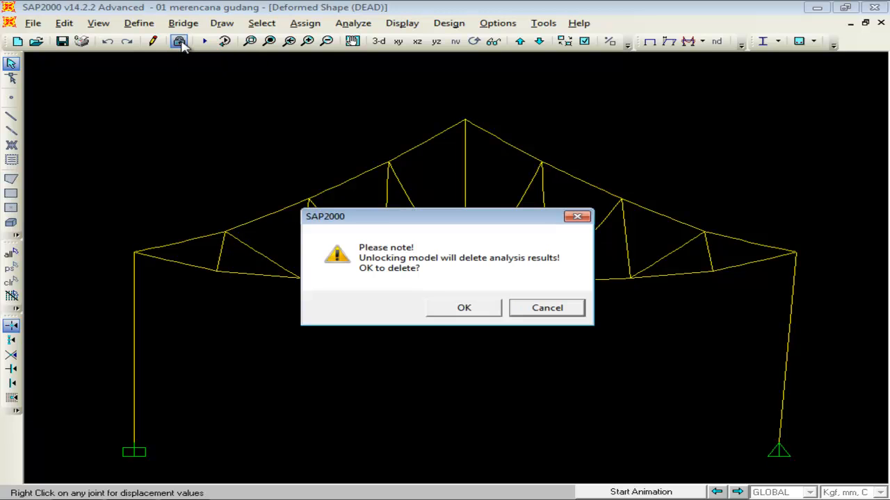
{"action": "left_click", "coordinate": [446, 308]}
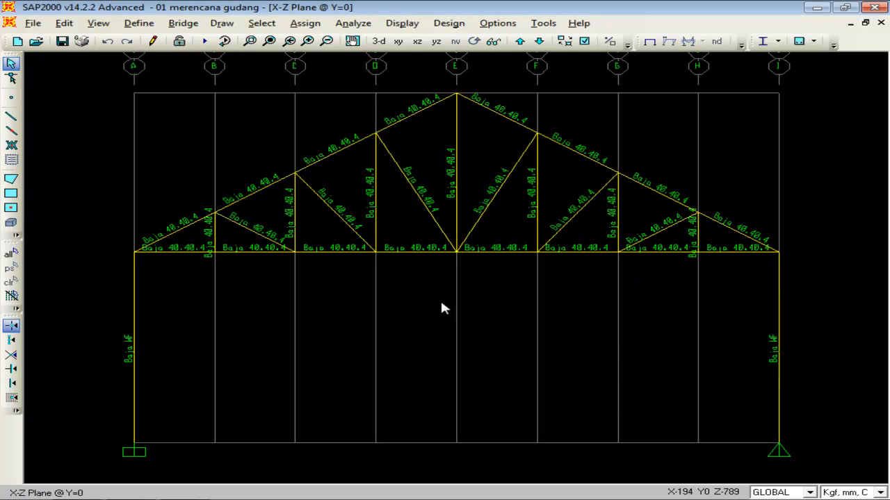
- Save a copy of the model under the file name "01 merencana gudang tes"
{"action": "left_click", "coordinate": [35, 25]}
{"action": "left_click", "coordinate": [56, 93]}
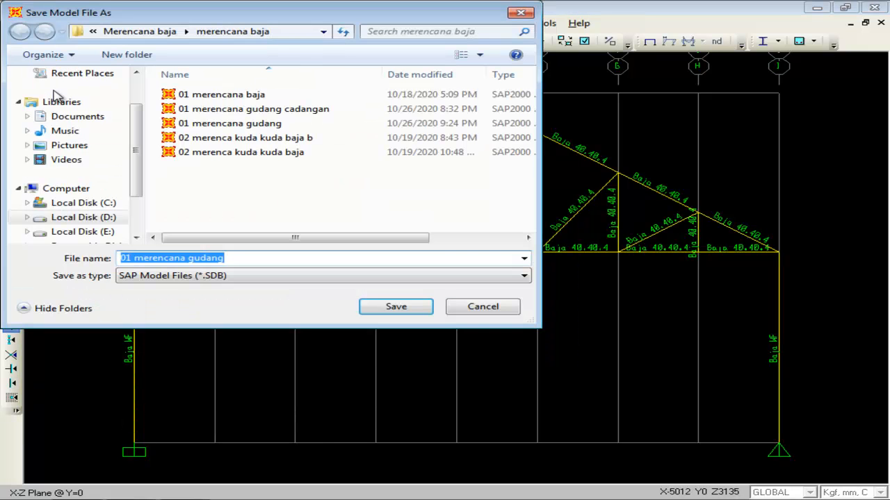
{"action": "left_click", "coordinate": [256, 261]}
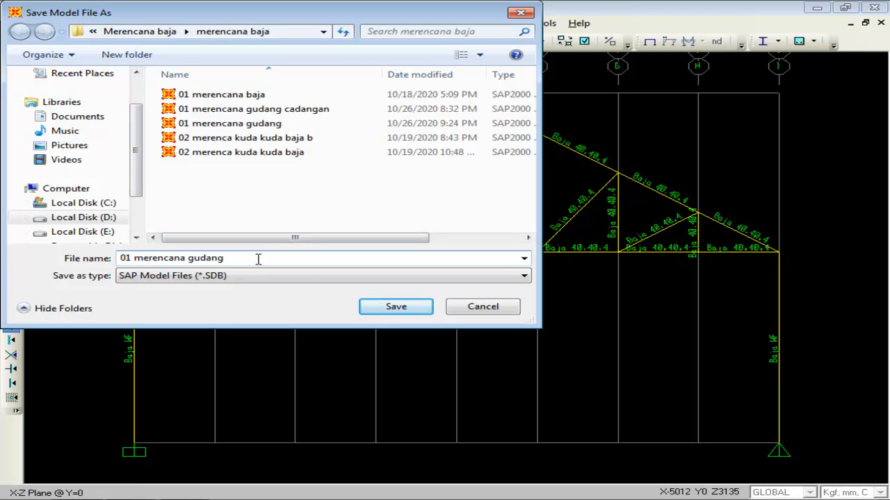
{"action": "type", "text": "tes"}
{"action": "left_click", "coordinate": [396, 306]}
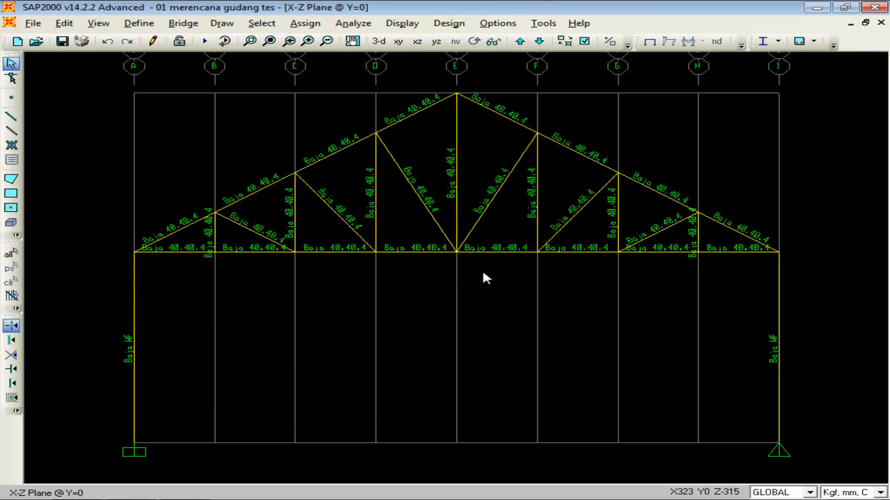
- Select all joints and frame members of the warehouse truss and delete them, keeping only the grid
{"action": "scroll", "coordinate": [482, 269], "scroll_direction": "down", "scroll_amount": 1}
{"action": "scroll", "coordinate": [484, 275], "scroll_direction": "down", "scroll_amount": 1}
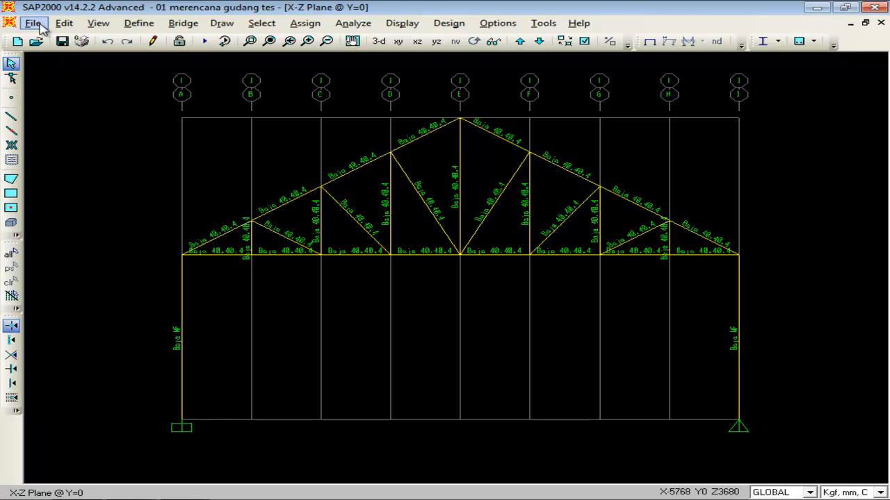
{"action": "left_click", "coordinate": [11, 256]}
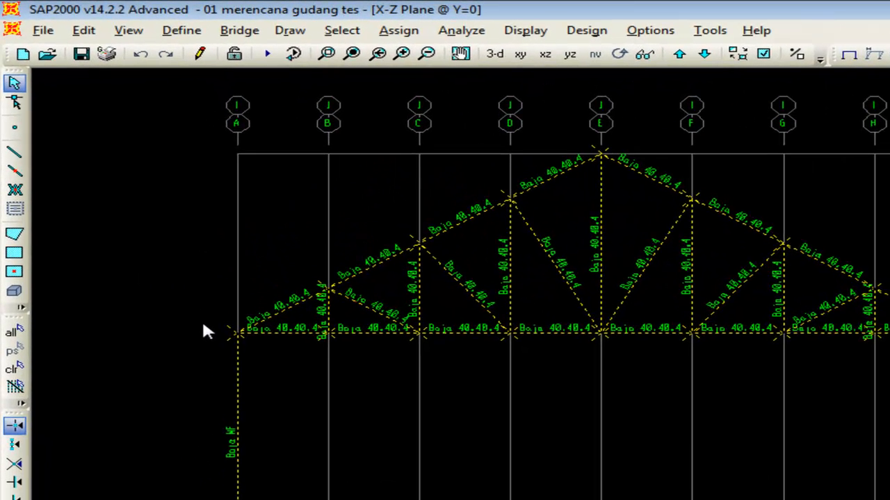
{"action": "key", "text": "Delete"}
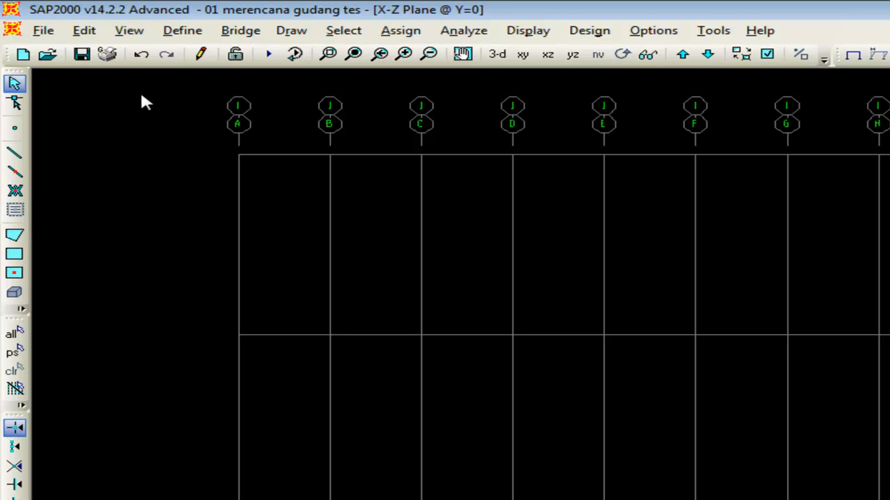
- Add a 2D sloped truss from template with 3 divisions, 3000 division length, 3000 height and FSEC1 sections, and save the model
{"action": "left_click", "coordinate": [95, 33]}
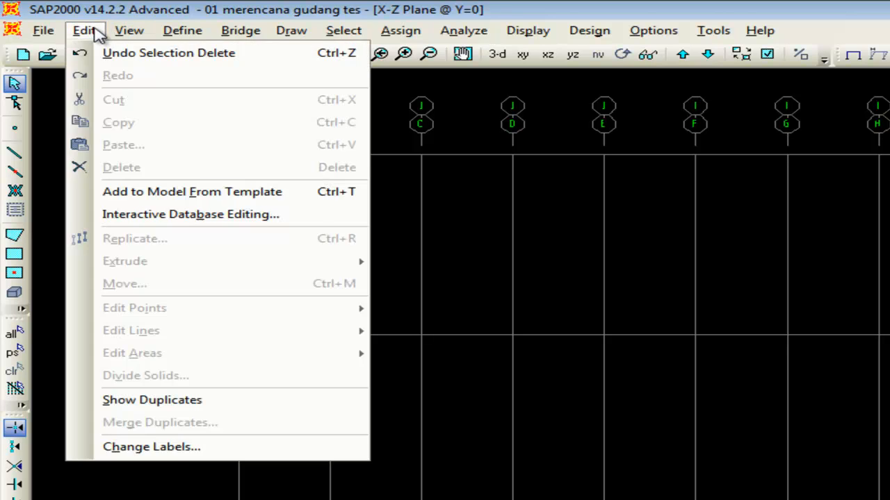
{"action": "left_click", "coordinate": [175, 192]}
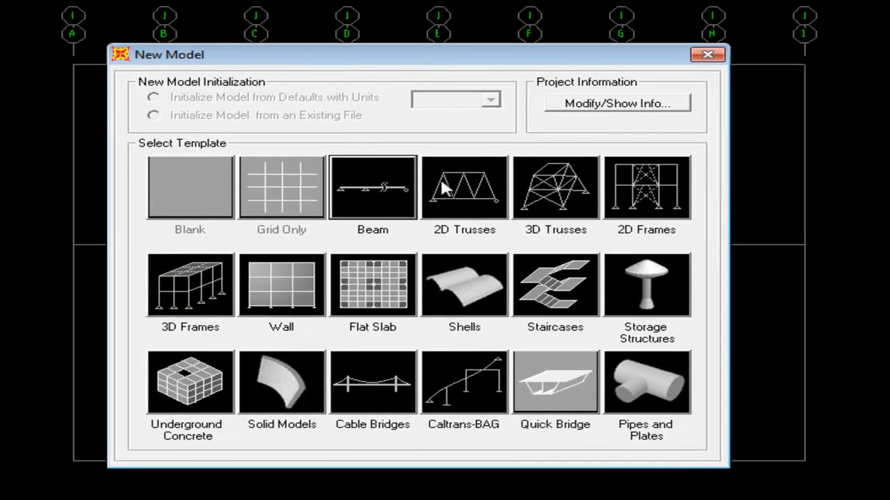
{"action": "left_click", "coordinate": [444, 187]}
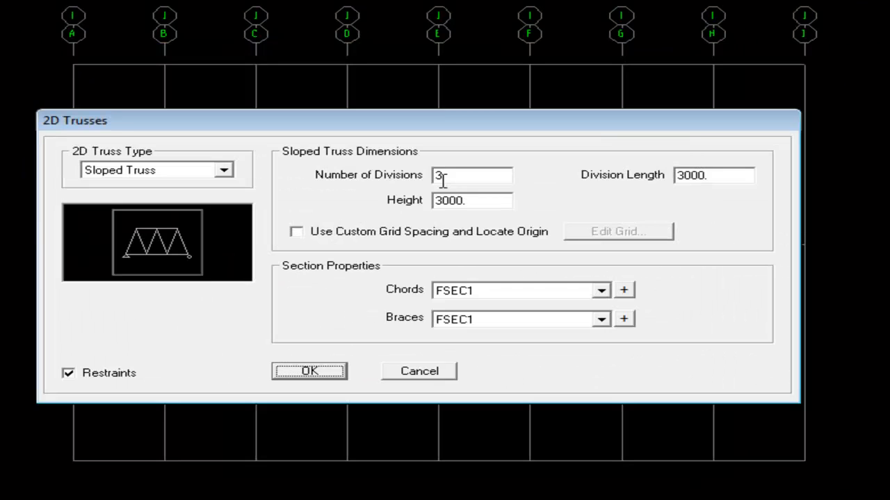
{"action": "left_click", "coordinate": [337, 369]}
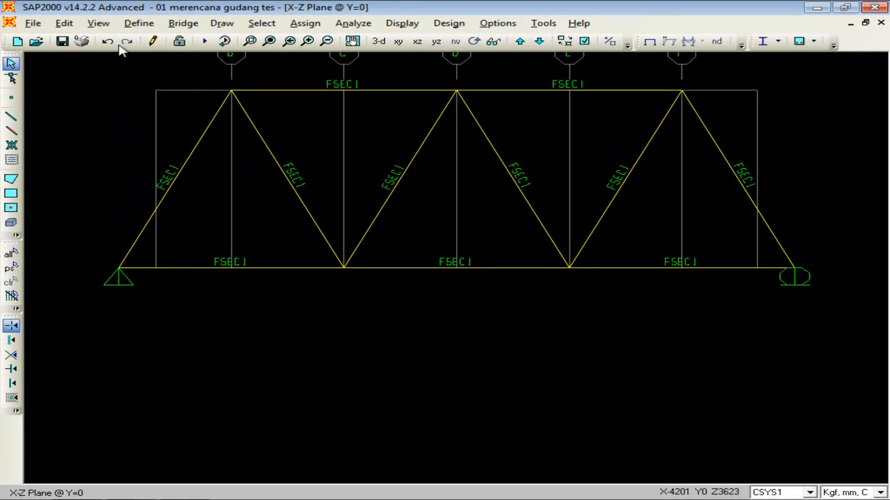
{"action": "left_click", "coordinate": [33, 24]}
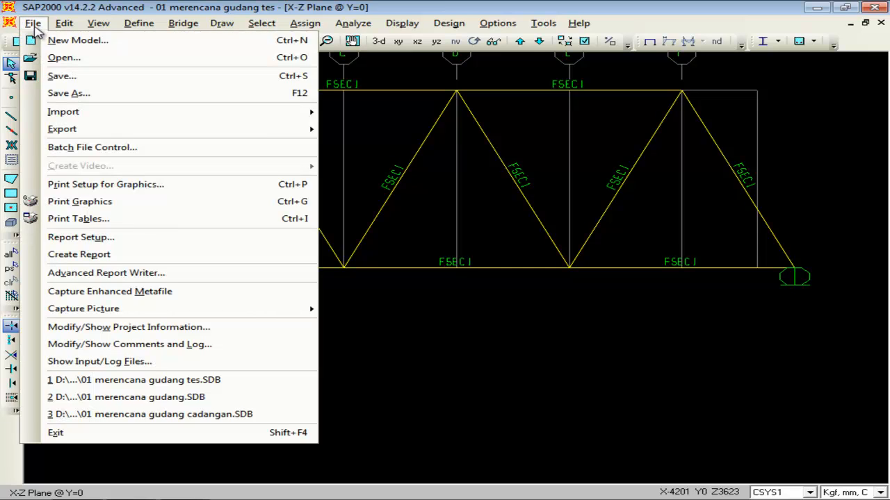
{"action": "left_click", "coordinate": [57, 77]}
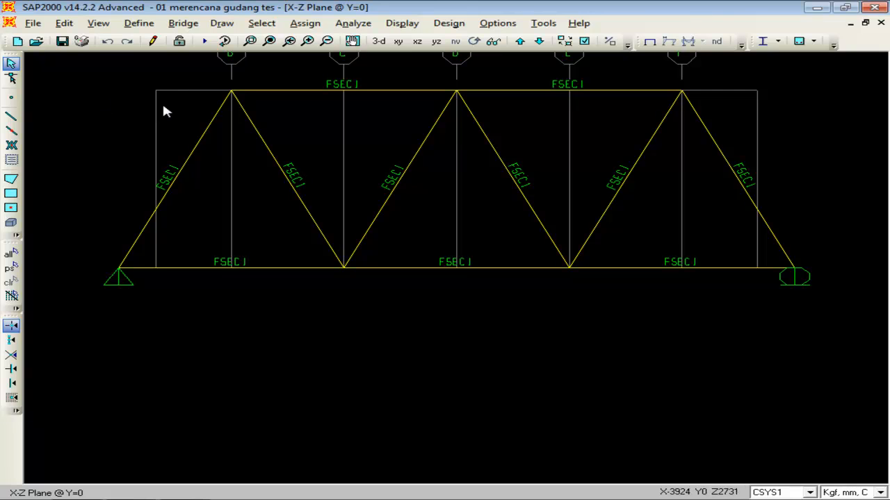
- Set the MODAL load case to run, run the analysis to show the deformed shape, and unlock the model
{"action": "left_click", "coordinate": [204, 41]}
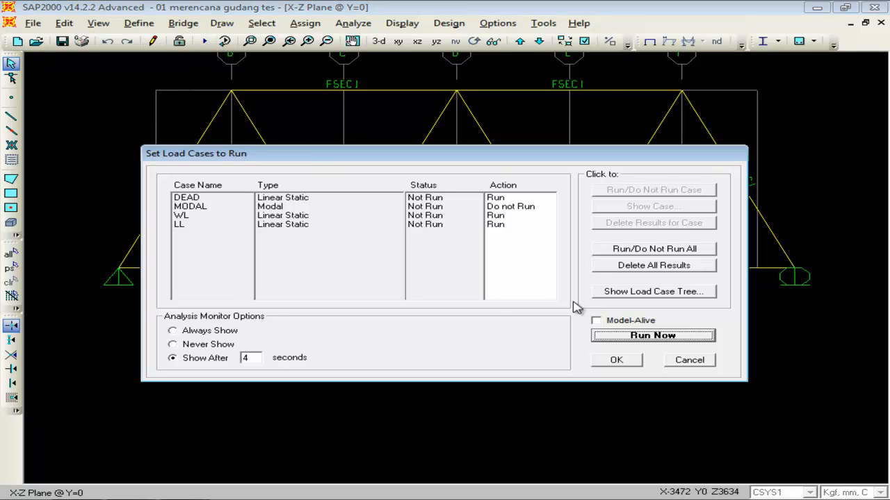
{"action": "left_click", "coordinate": [230, 207]}
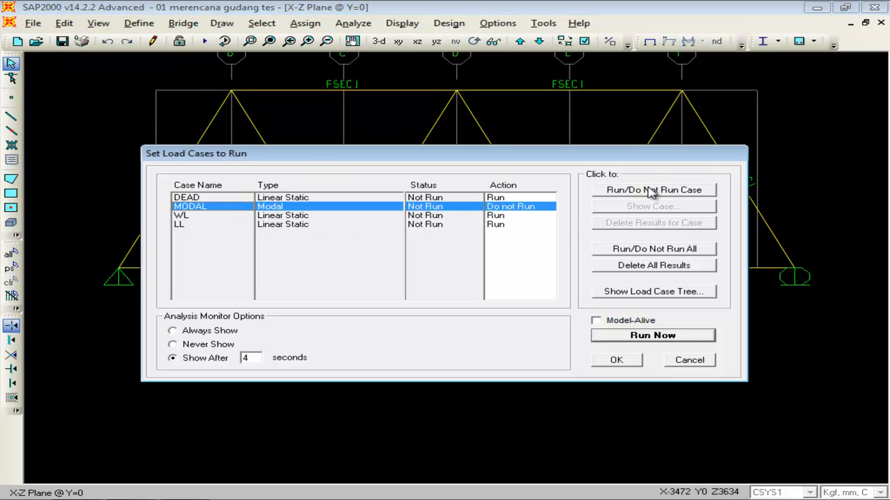
{"action": "left_click", "coordinate": [650, 192]}
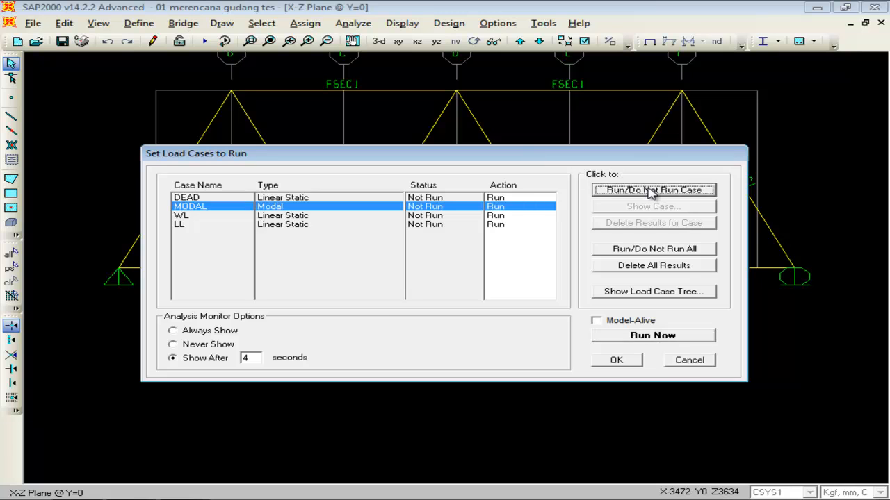
{"action": "left_click", "coordinate": [638, 335]}
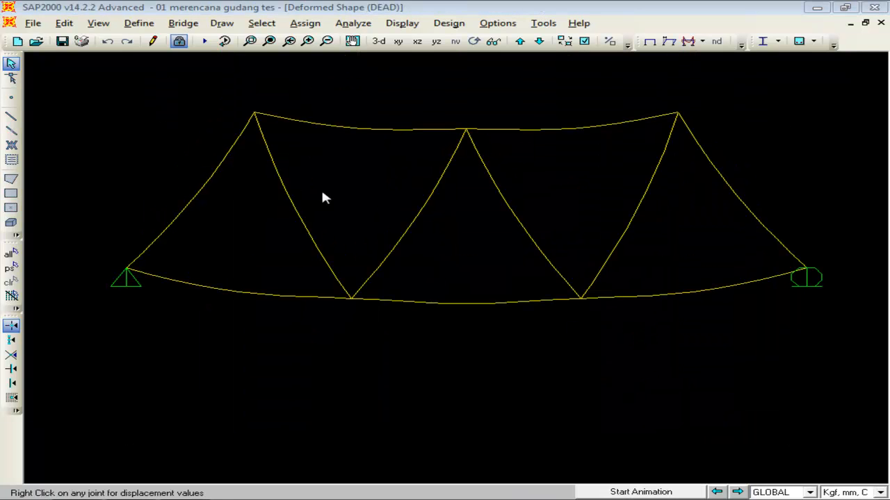
{"action": "left_click", "coordinate": [179, 41]}
{"action": "left_click", "coordinate": [459, 307]}
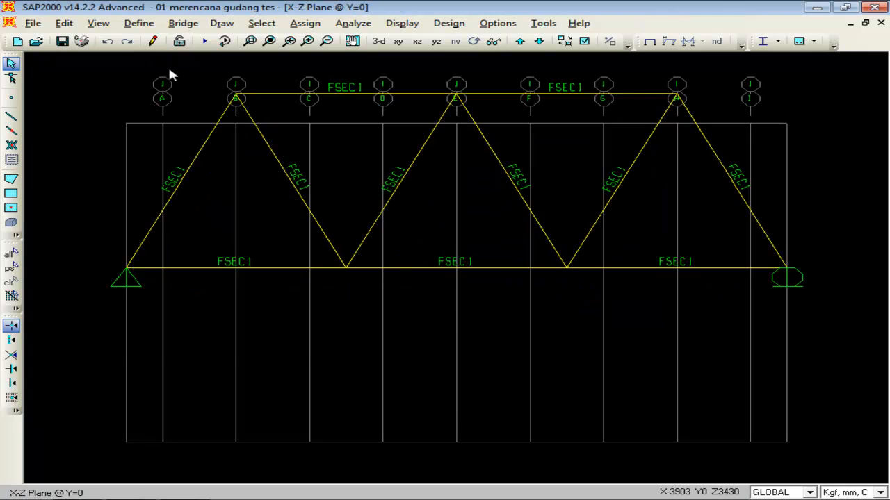
- Review the defined materials and the available frame section properties without changing them
{"action": "left_click", "coordinate": [139, 23]}
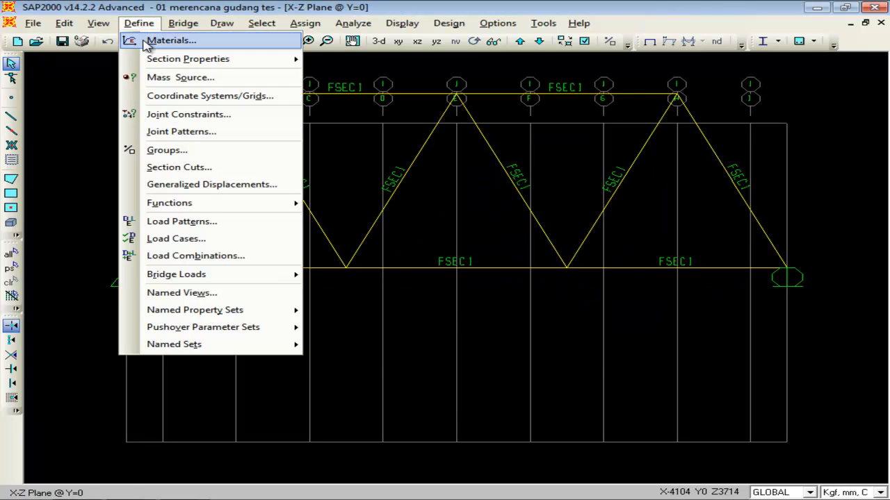
{"action": "left_click", "coordinate": [157, 40]}
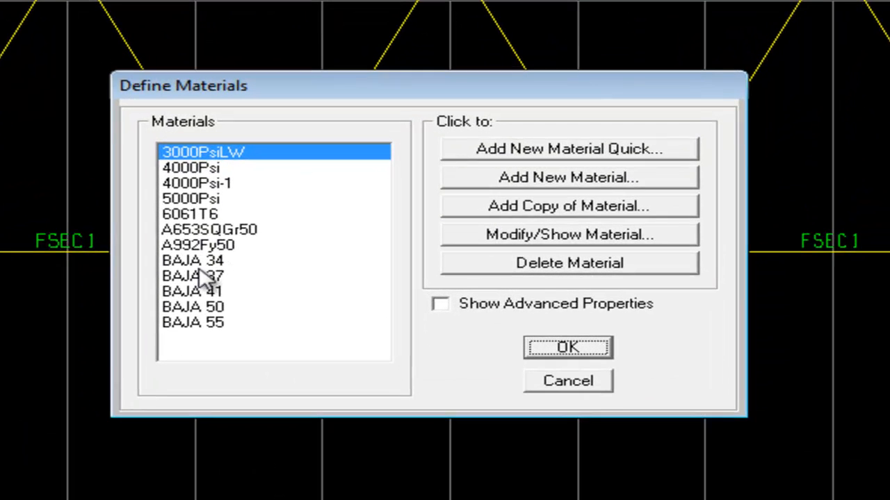
{"action": "left_click", "coordinate": [215, 265]}
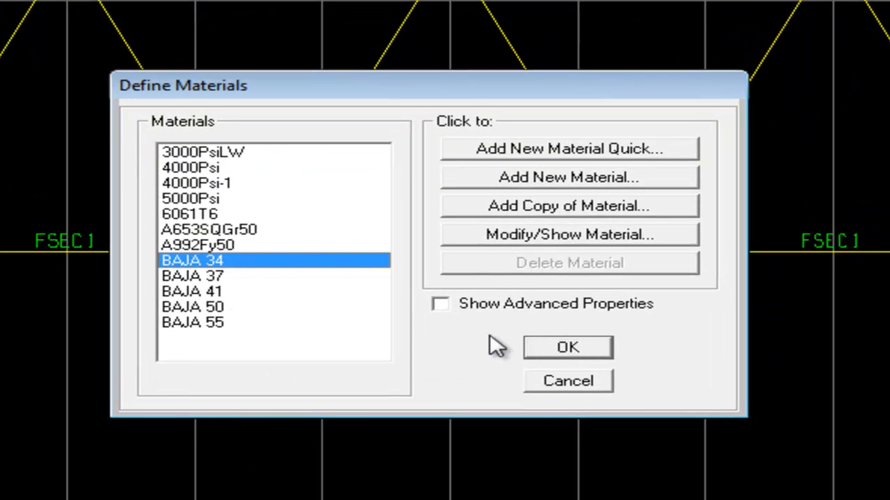
{"action": "left_click", "coordinate": [572, 385]}
{"action": "left_click", "coordinate": [137, 21]}
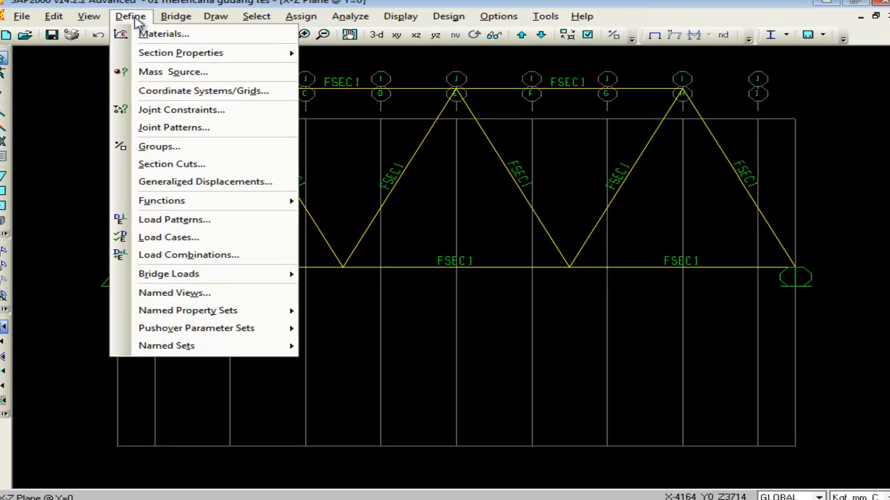
{"action": "mouse_move", "coordinate": [159, 55]}
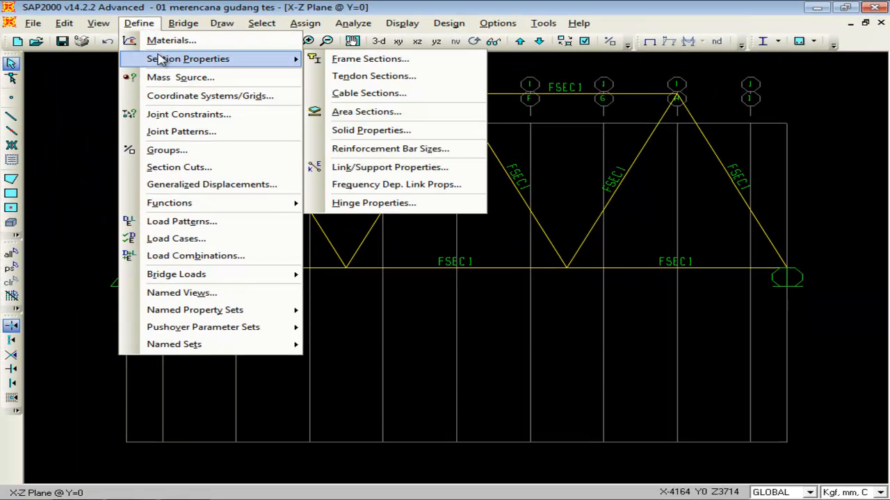
{"action": "left_click", "coordinate": [379, 59]}
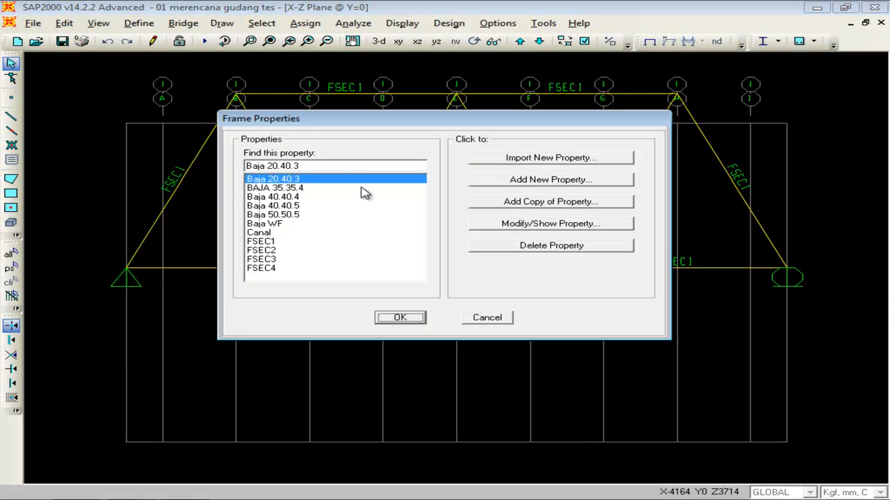
{"action": "left_click", "coordinate": [487, 317]}
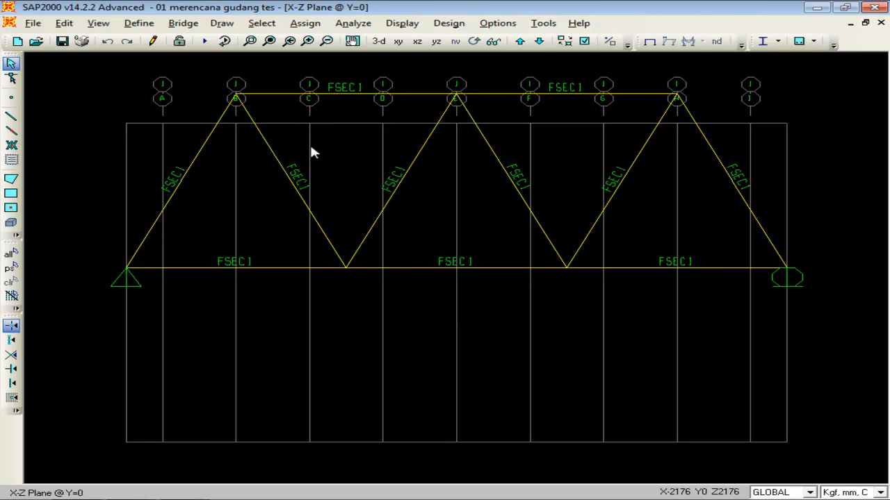
- Assign the BAJA 35.35.4 frame section to all six diagonal members of the truss
{"action": "left_click_drag", "start_coordinate": [773, 158], "coordinate": [95, 156]}
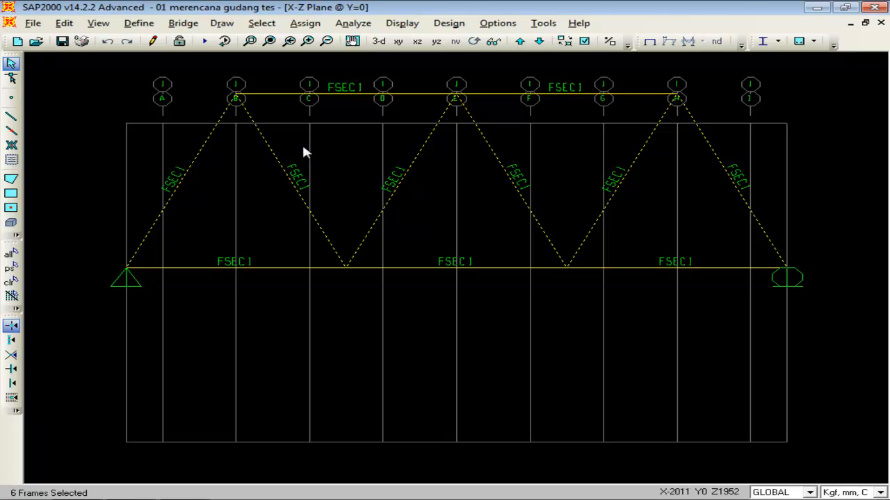
{"action": "left_click", "coordinate": [314, 25]}
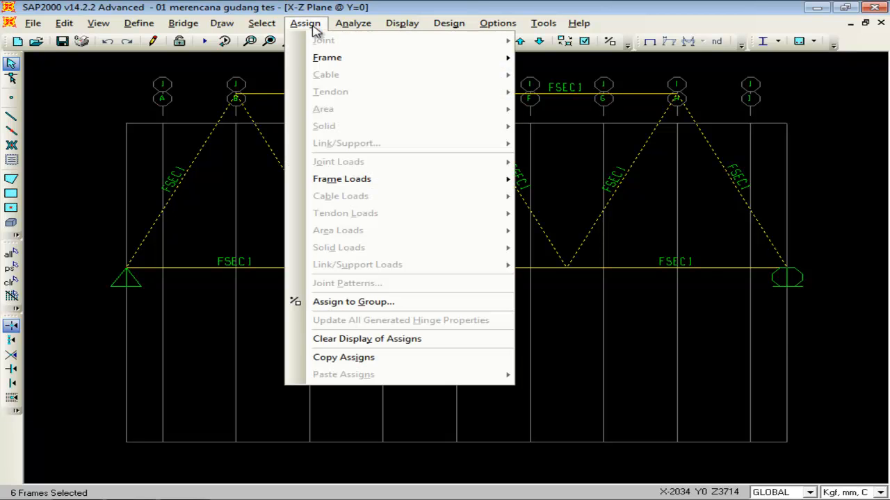
{"action": "mouse_move", "coordinate": [328, 58]}
{"action": "left_click", "coordinate": [569, 61]}
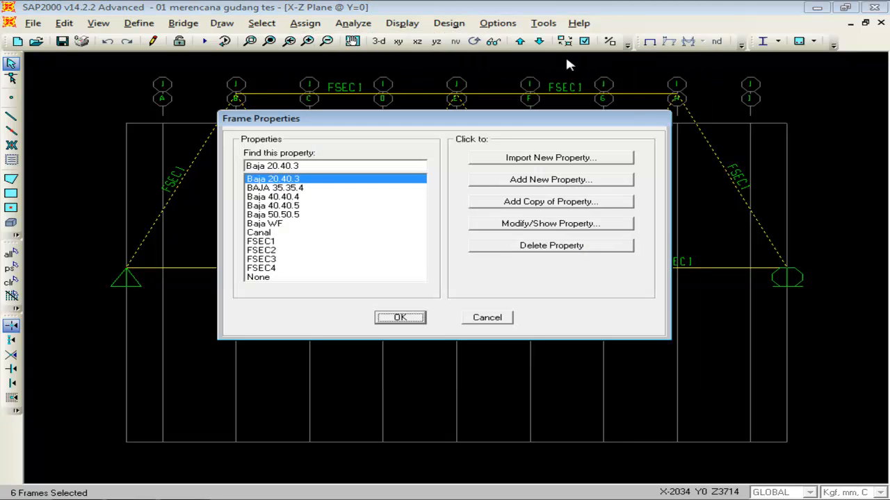
{"action": "left_click", "coordinate": [305, 189]}
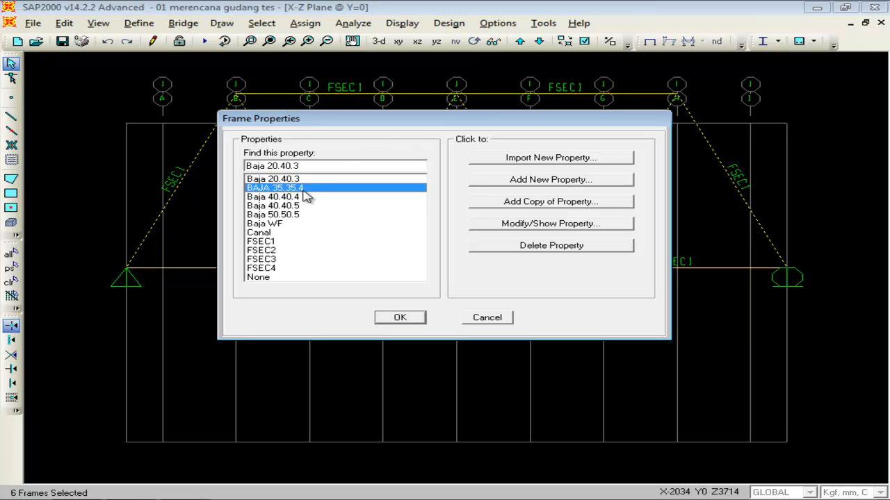
{"action": "left_click", "coordinate": [401, 316]}
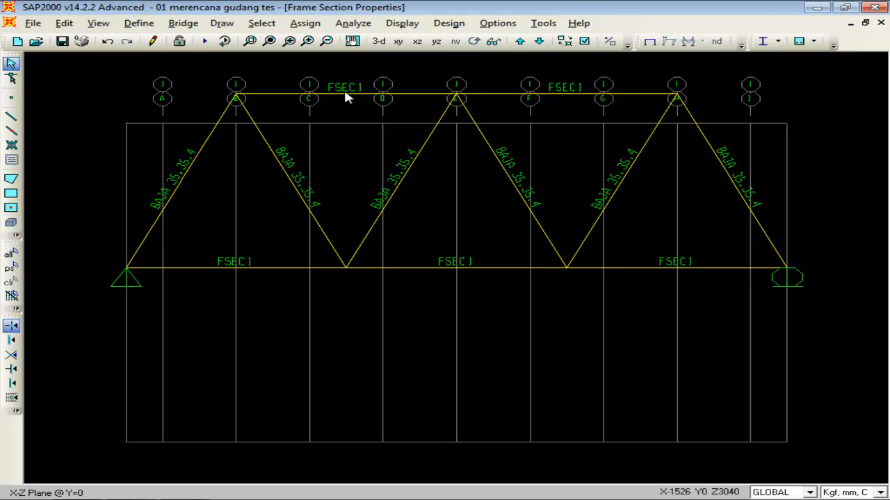
- Assign the Baja 20.40.3 frame section to the two top chord members
{"action": "left_click_drag", "start_coordinate": [350, 72], "coordinate": [337, 107]}
{"action": "left_click_drag", "start_coordinate": [557, 73], "coordinate": [550, 113]}
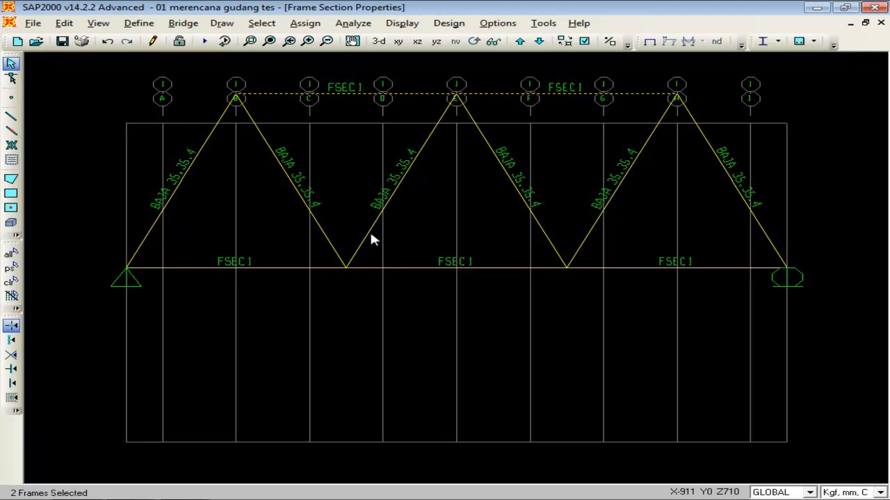
{"action": "left_click", "coordinate": [306, 24]}
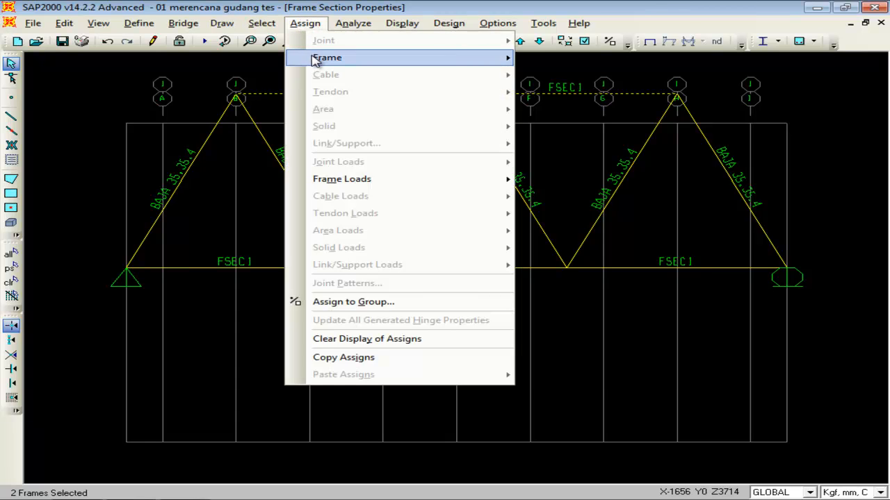
{"action": "mouse_move", "coordinate": [314, 61]}
{"action": "left_click", "coordinate": [543, 56]}
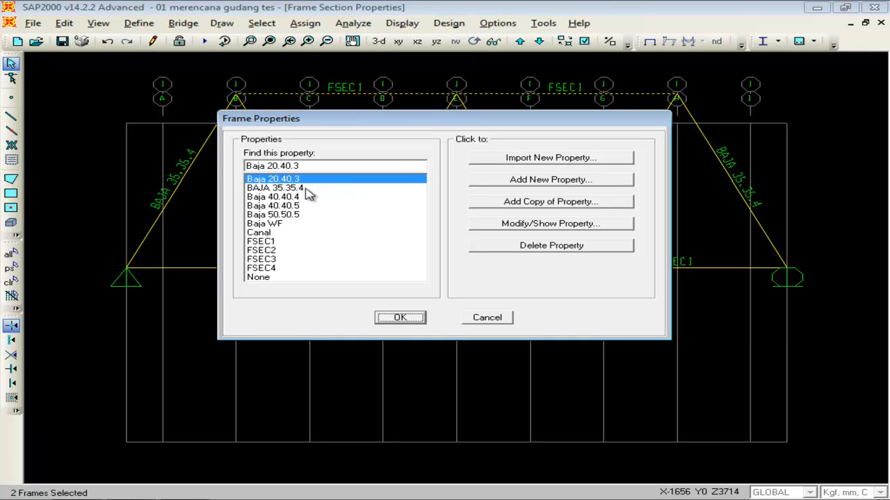
{"action": "left_click", "coordinate": [397, 317]}
- Assign the Baja 50.50.5 frame section to the three bottom chord members
{"action": "left_click_drag", "start_coordinate": [278, 246], "coordinate": [249, 279]}
{"action": "left_click_drag", "start_coordinate": [518, 248], "coordinate": [460, 305]}
{"action": "left_click_drag", "start_coordinate": [704, 255], "coordinate": [634, 300]}
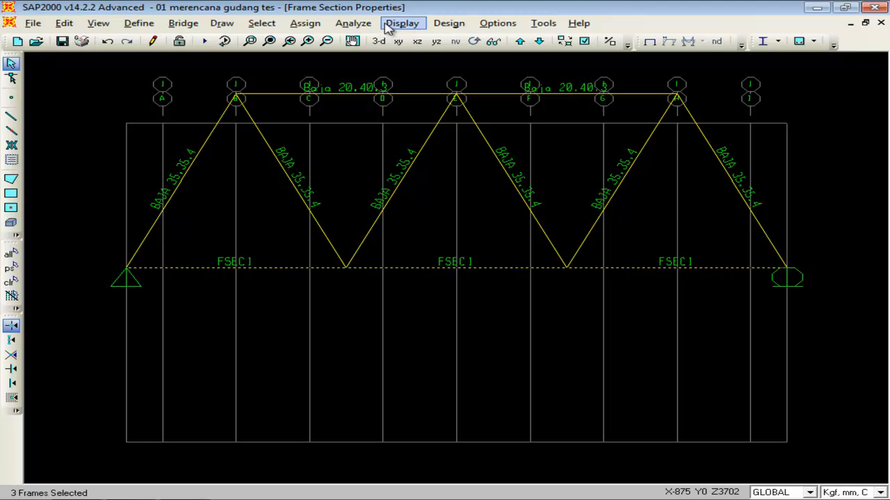
{"action": "left_click", "coordinate": [305, 23]}
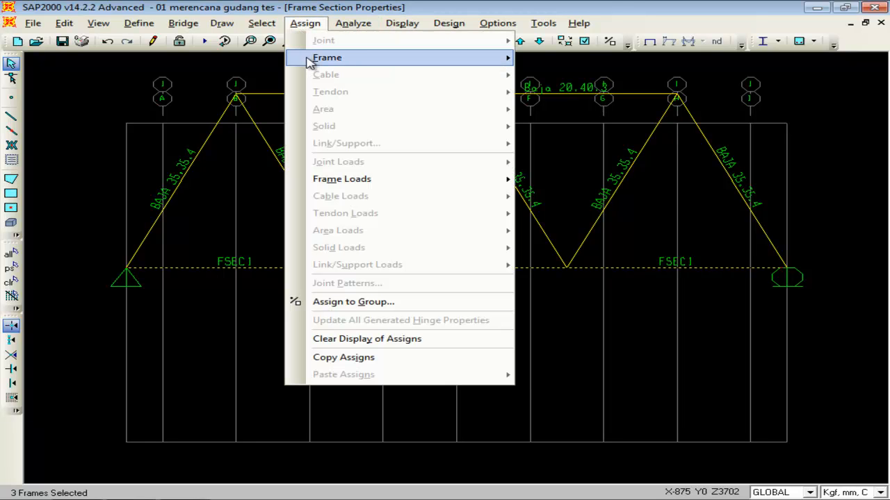
{"action": "mouse_move", "coordinate": [310, 61]}
{"action": "left_click", "coordinate": [597, 61]}
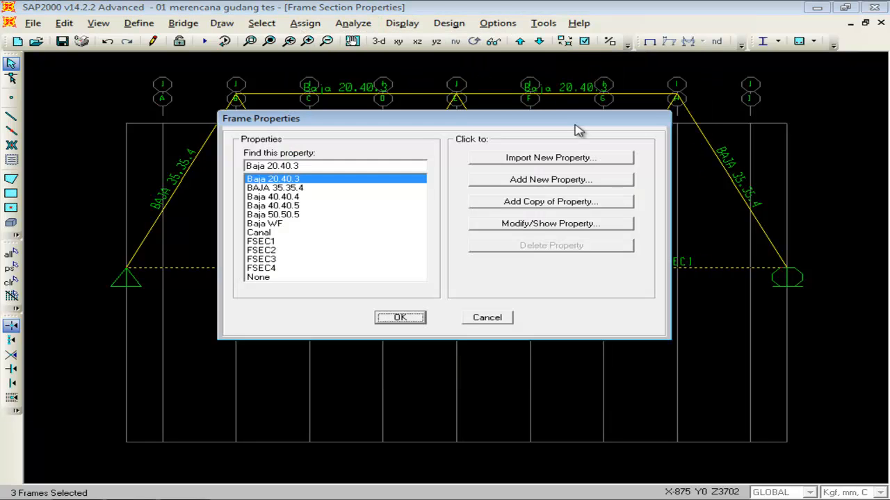
{"action": "left_click", "coordinate": [290, 216]}
{"action": "left_click", "coordinate": [407, 320]}
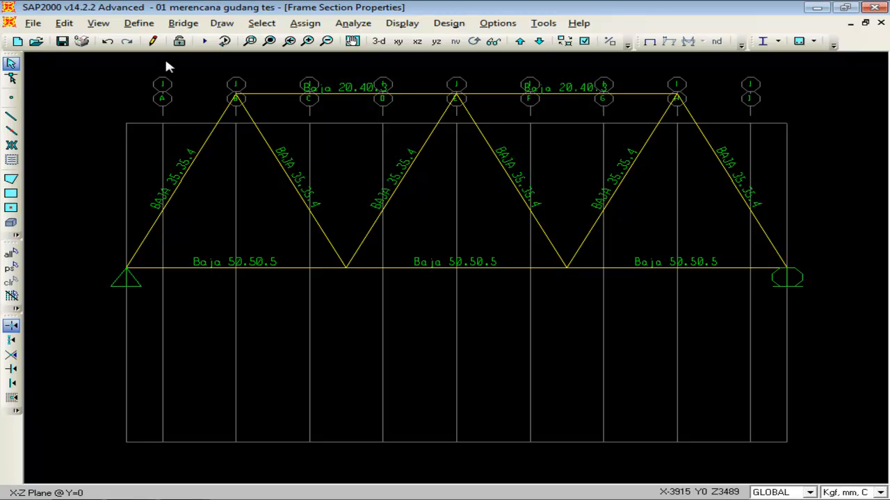
{"action": "left_click", "coordinate": [141, 24]}
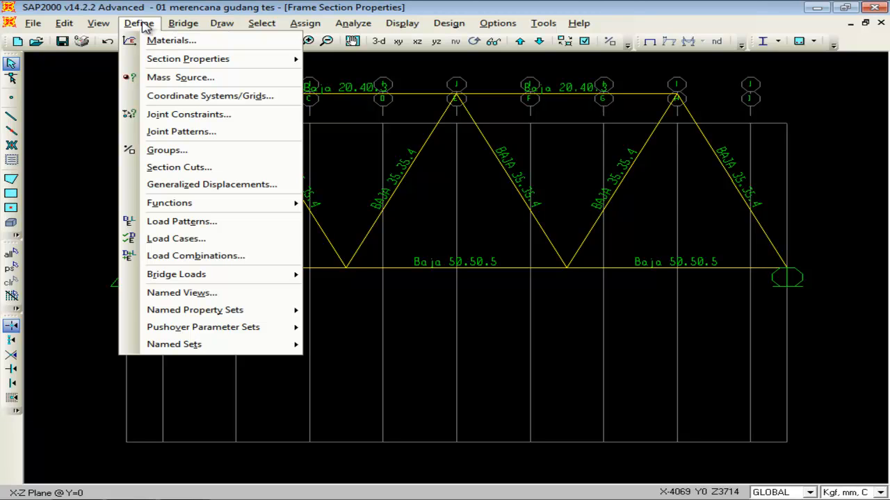
{"action": "mouse_move", "coordinate": [65, 23]}
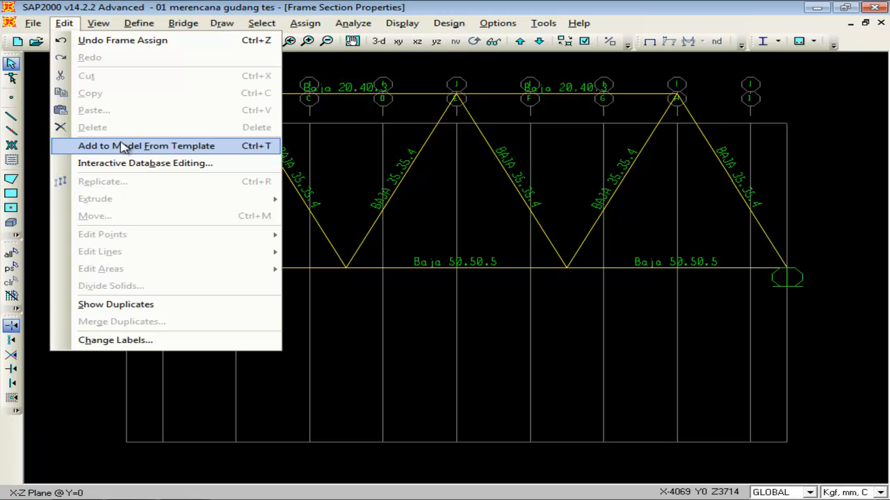
{"action": "left_click", "coordinate": [300, 114]}
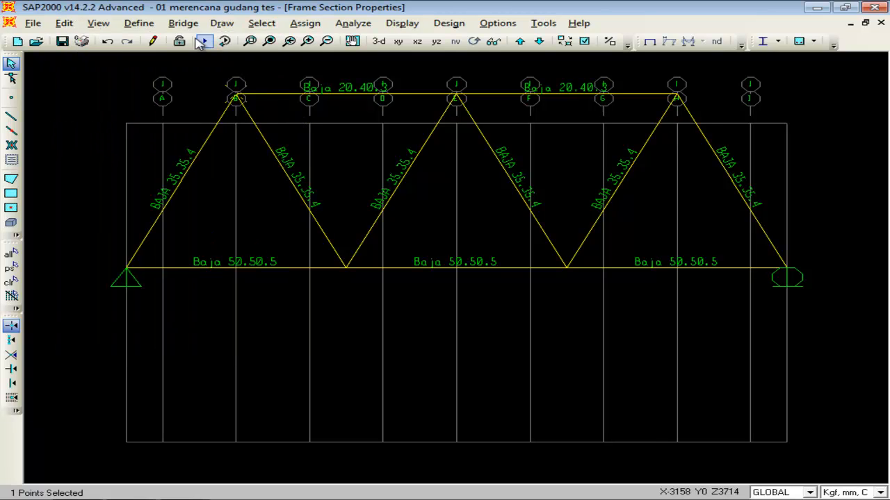
{"action": "left_click", "coordinate": [145, 25]}
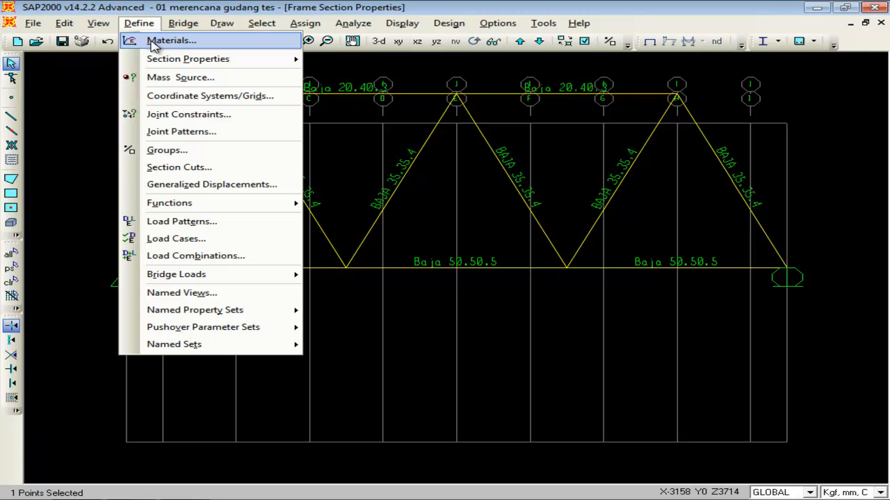
{"action": "mouse_move", "coordinate": [64, 23]}
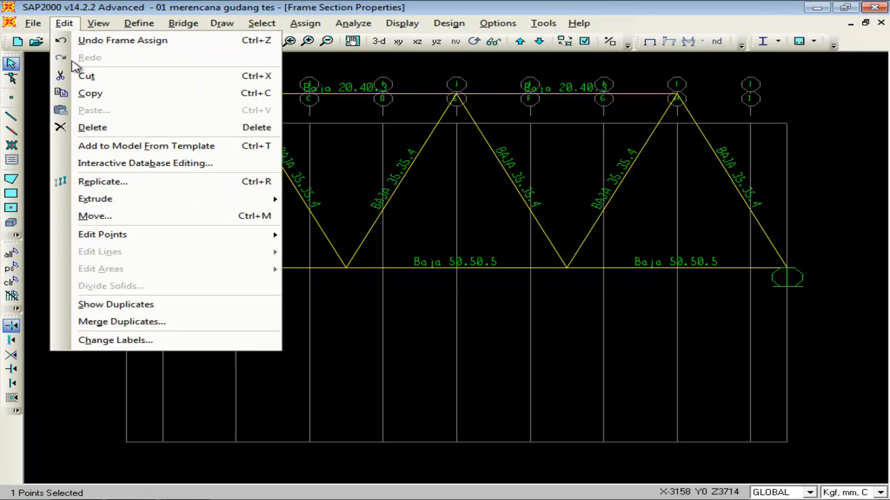
- Check the truss in the default 3D view, clear the selection, and return to the X-Z plane
{"action": "left_click", "coordinate": [562, 146]}
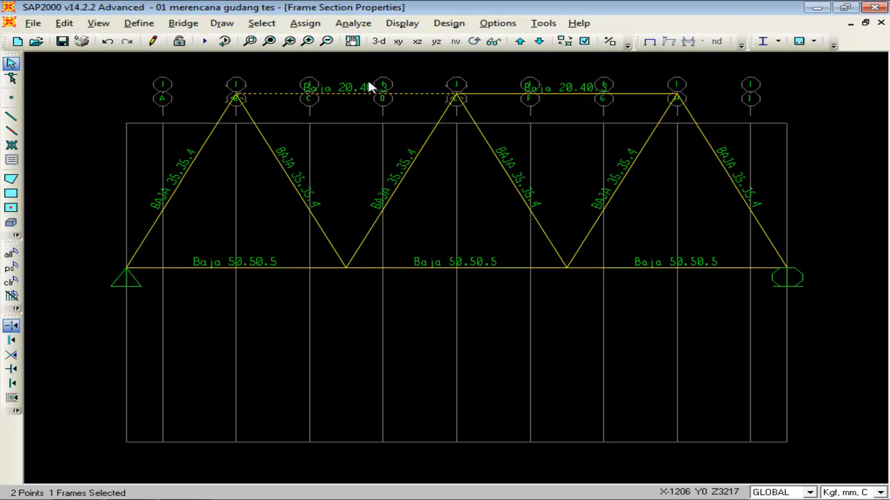
{"action": "left_click", "coordinate": [378, 41]}
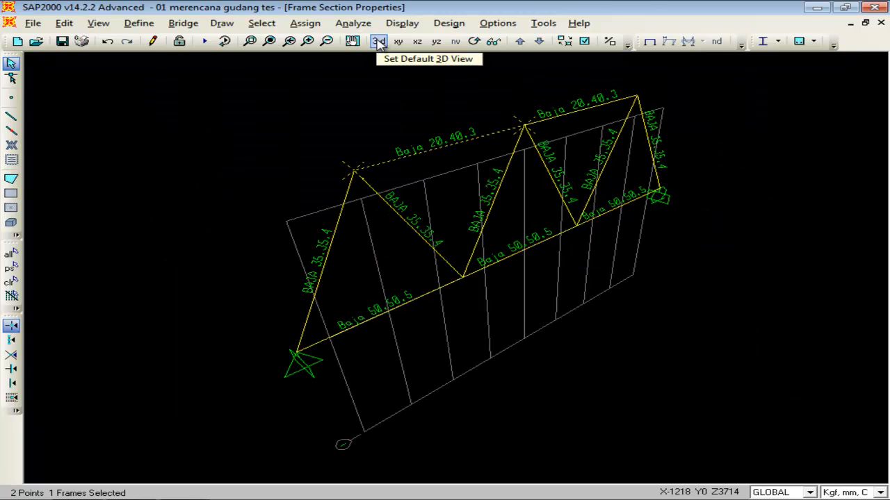
{"action": "key", "text": "Escape"}
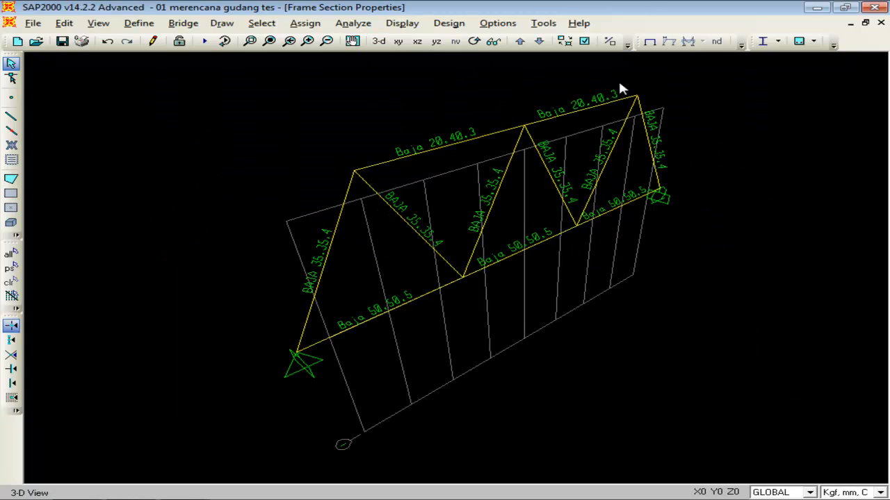
{"action": "left_click", "coordinate": [417, 41]}
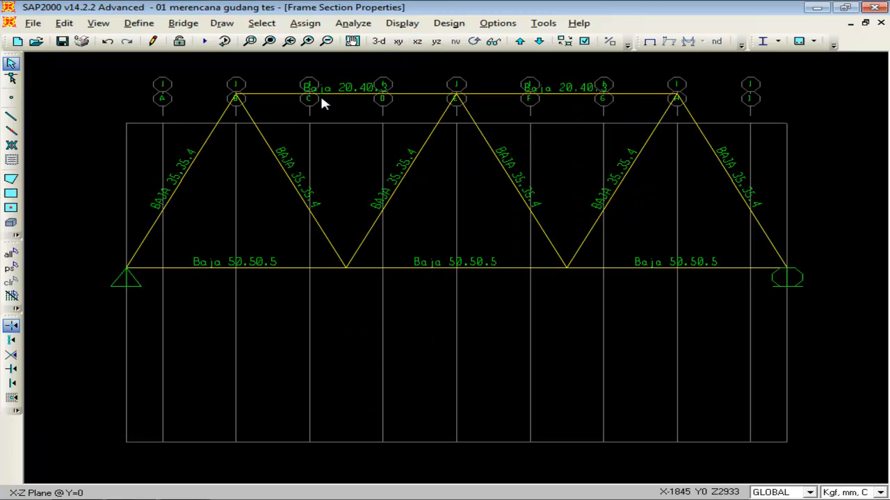
- Assign a Global Z joint force of -400 kgf under load pattern DL to the two interior bottom chord joints, replacing existing loads
{"action": "left_click_drag", "start_coordinate": [536, 274], "coordinate": [254, 318]}
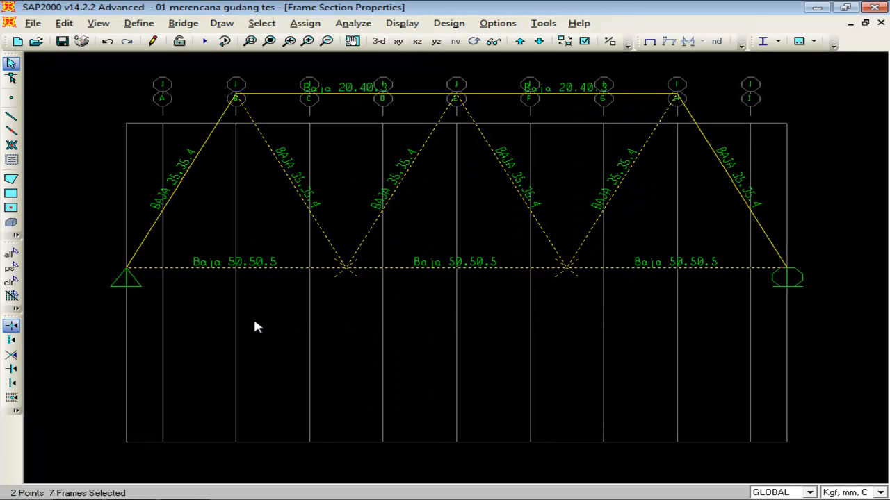
{"action": "left_click", "coordinate": [305, 23]}
{"action": "mouse_move", "coordinate": [329, 163]}
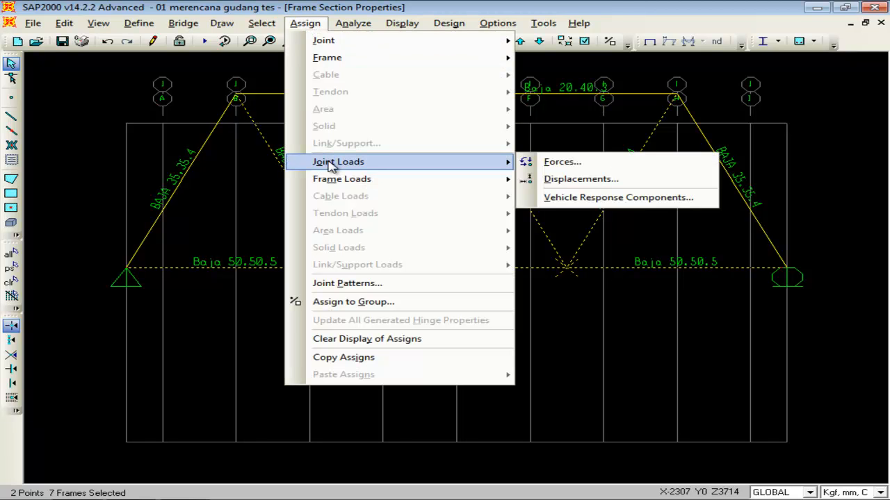
{"action": "left_click", "coordinate": [551, 165]}
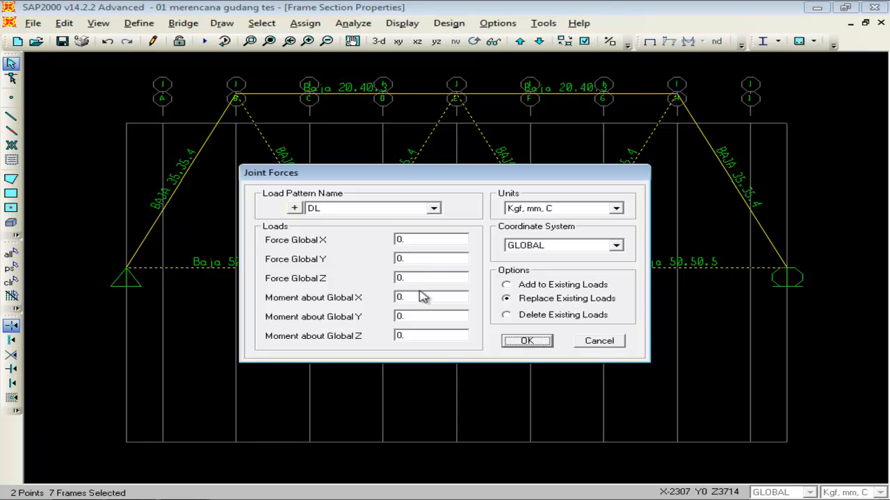
{"action": "left_click", "coordinate": [433, 209]}
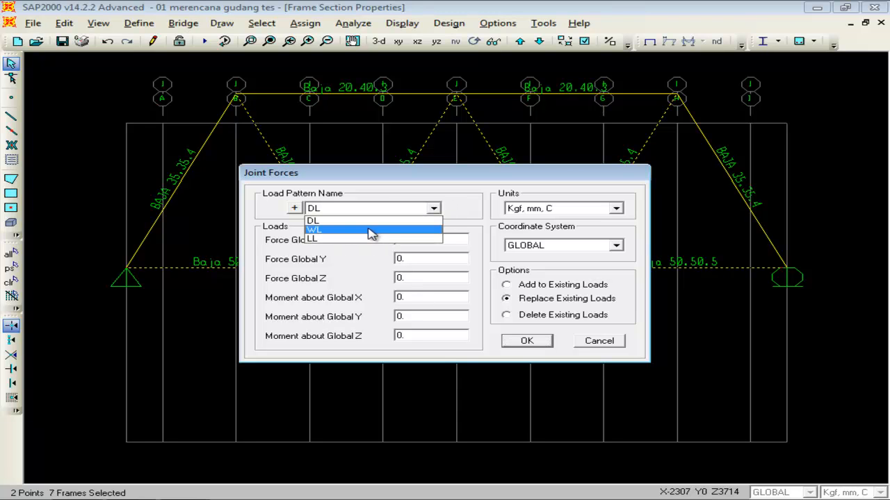
{"action": "left_click", "coordinate": [414, 221]}
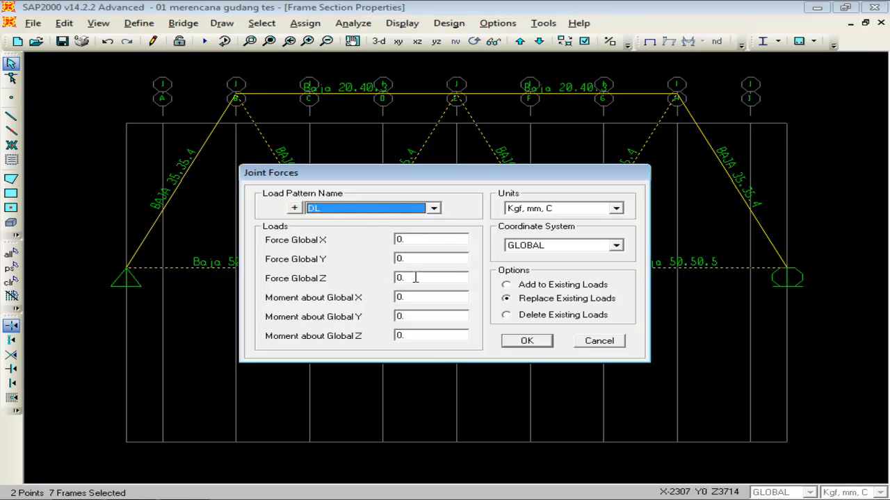
{"action": "double_click", "coordinate": [415, 278]}
{"action": "type", "text": "-400"}
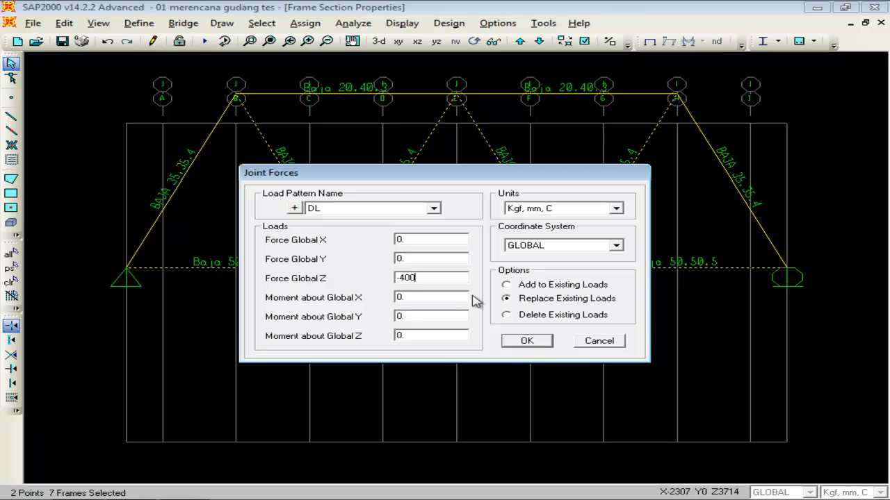
{"action": "left_click", "coordinate": [527, 341]}
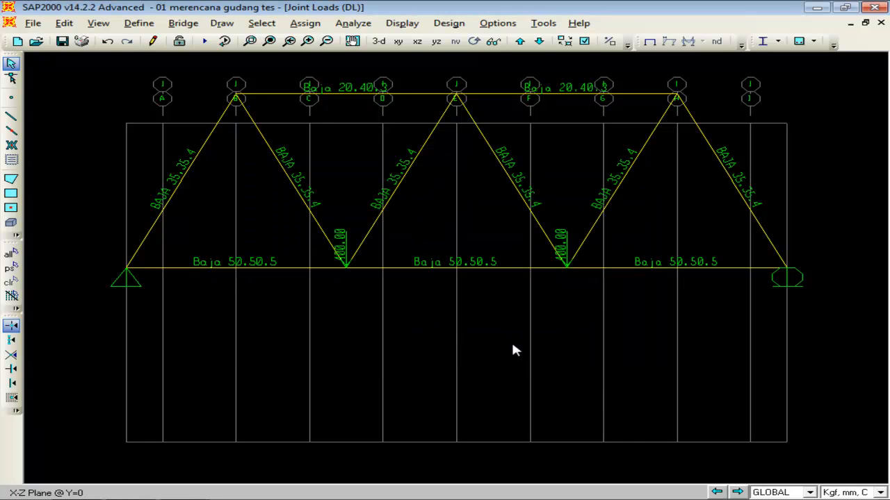
- Run the analysis and display the filled axial force diagram of the frames for combination DSTL1
{"action": "left_click", "coordinate": [205, 41]}
{"action": "left_click", "coordinate": [651, 335]}
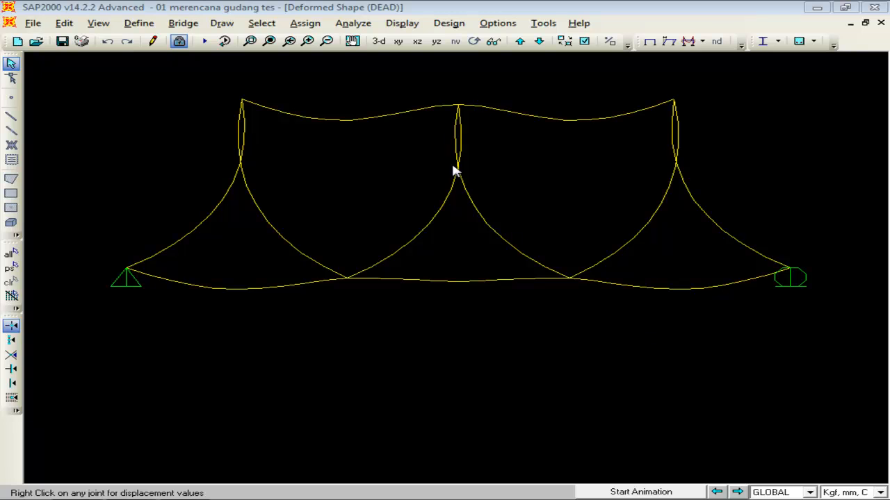
{"action": "left_click", "coordinate": [415, 27]}
{"action": "mouse_move", "coordinate": [435, 131]}
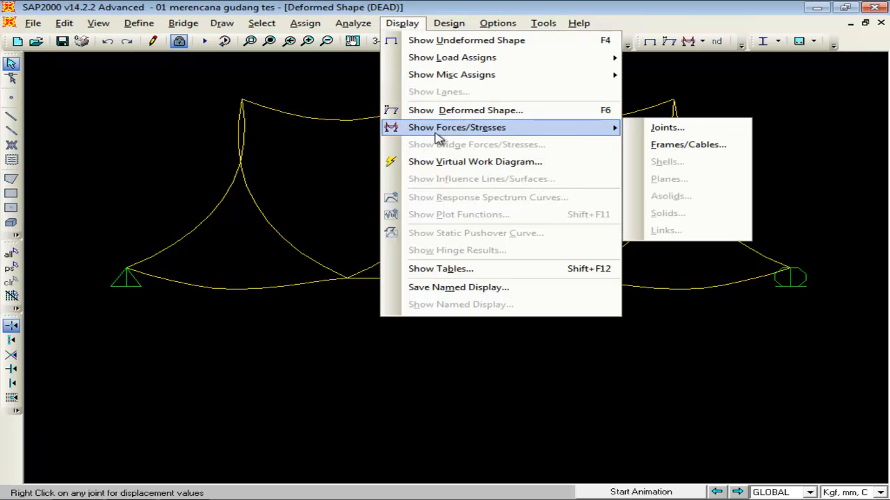
{"action": "left_click", "coordinate": [693, 144]}
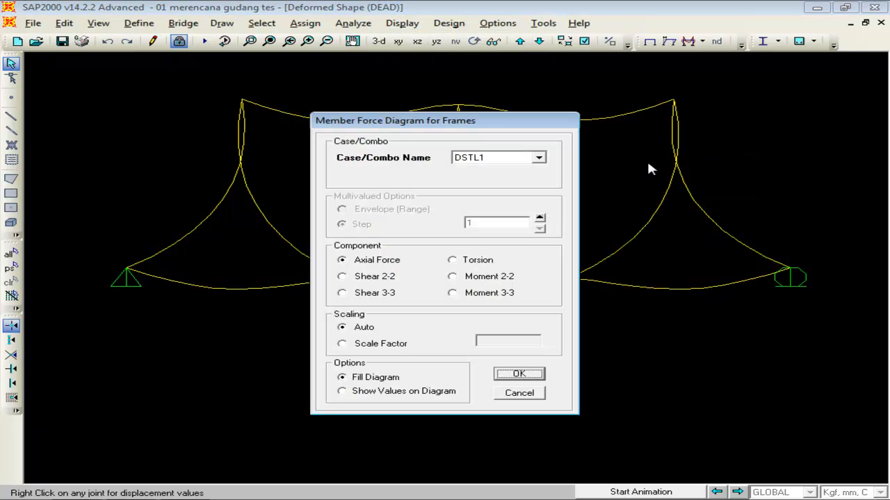
{"action": "left_click", "coordinate": [516, 375]}
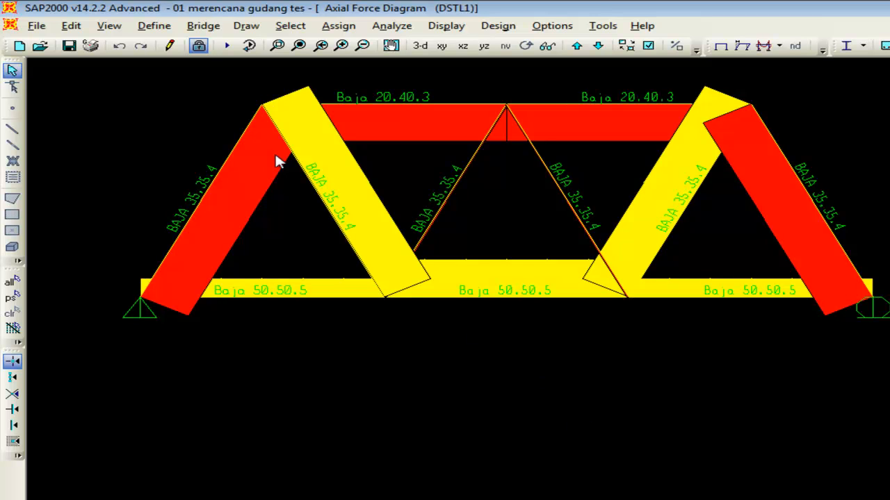
- Unlock the model and accept deletion of its analysis results
{"action": "left_click", "coordinate": [200, 48]}
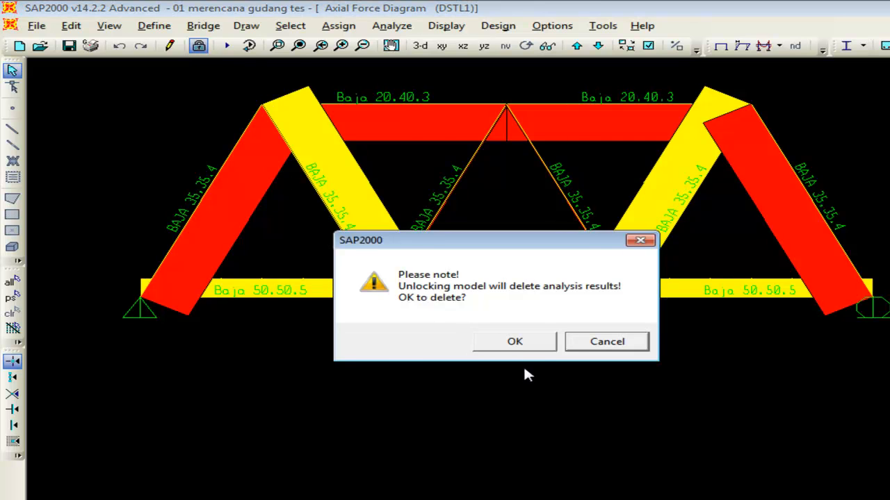
{"action": "left_click", "coordinate": [515, 342]}
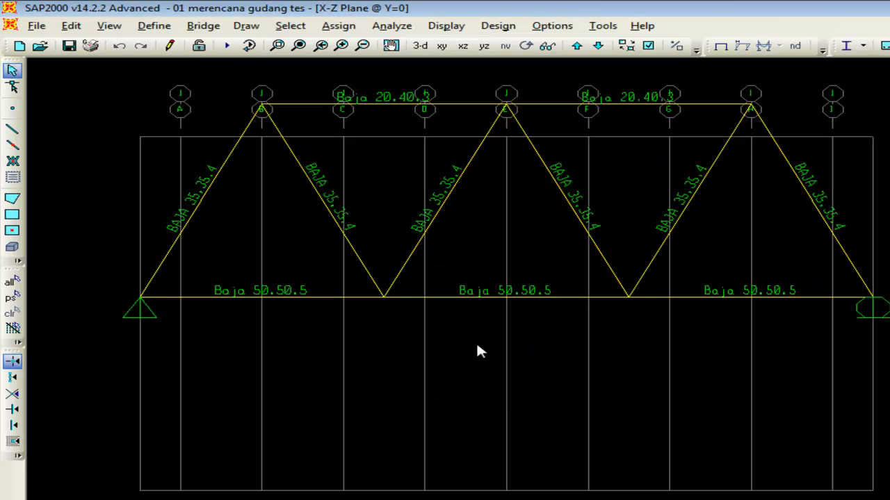